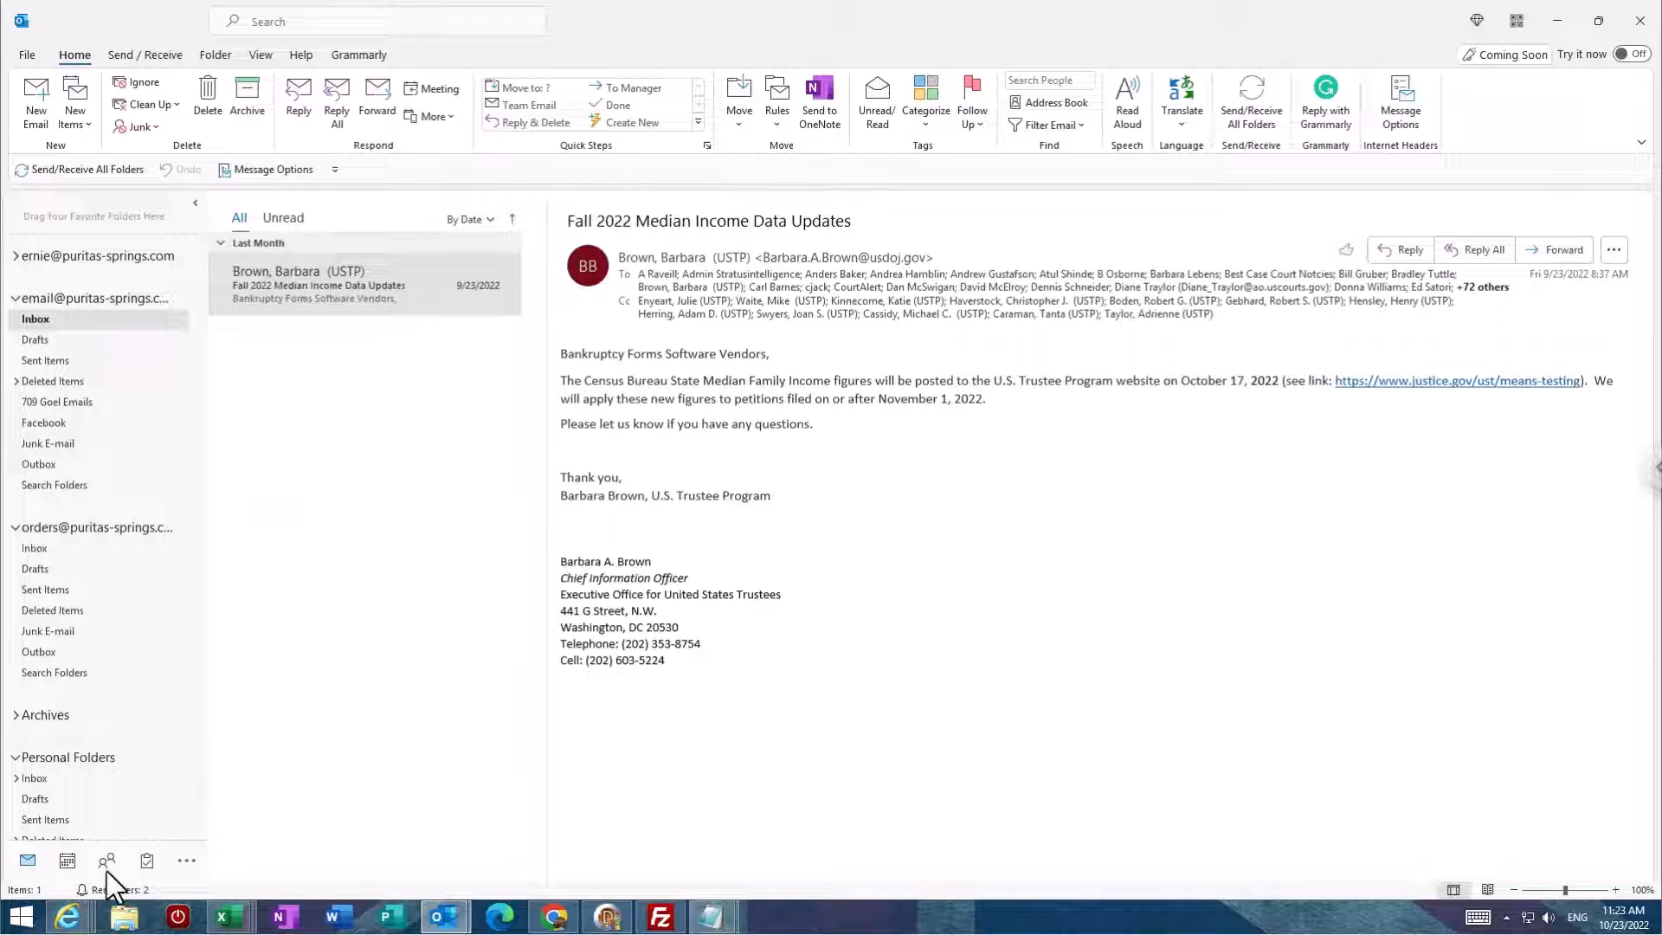
# Step: Search the Start menu for 'file explorer' and launch File Explorer on This PC
pyautogui.click(24, 917)
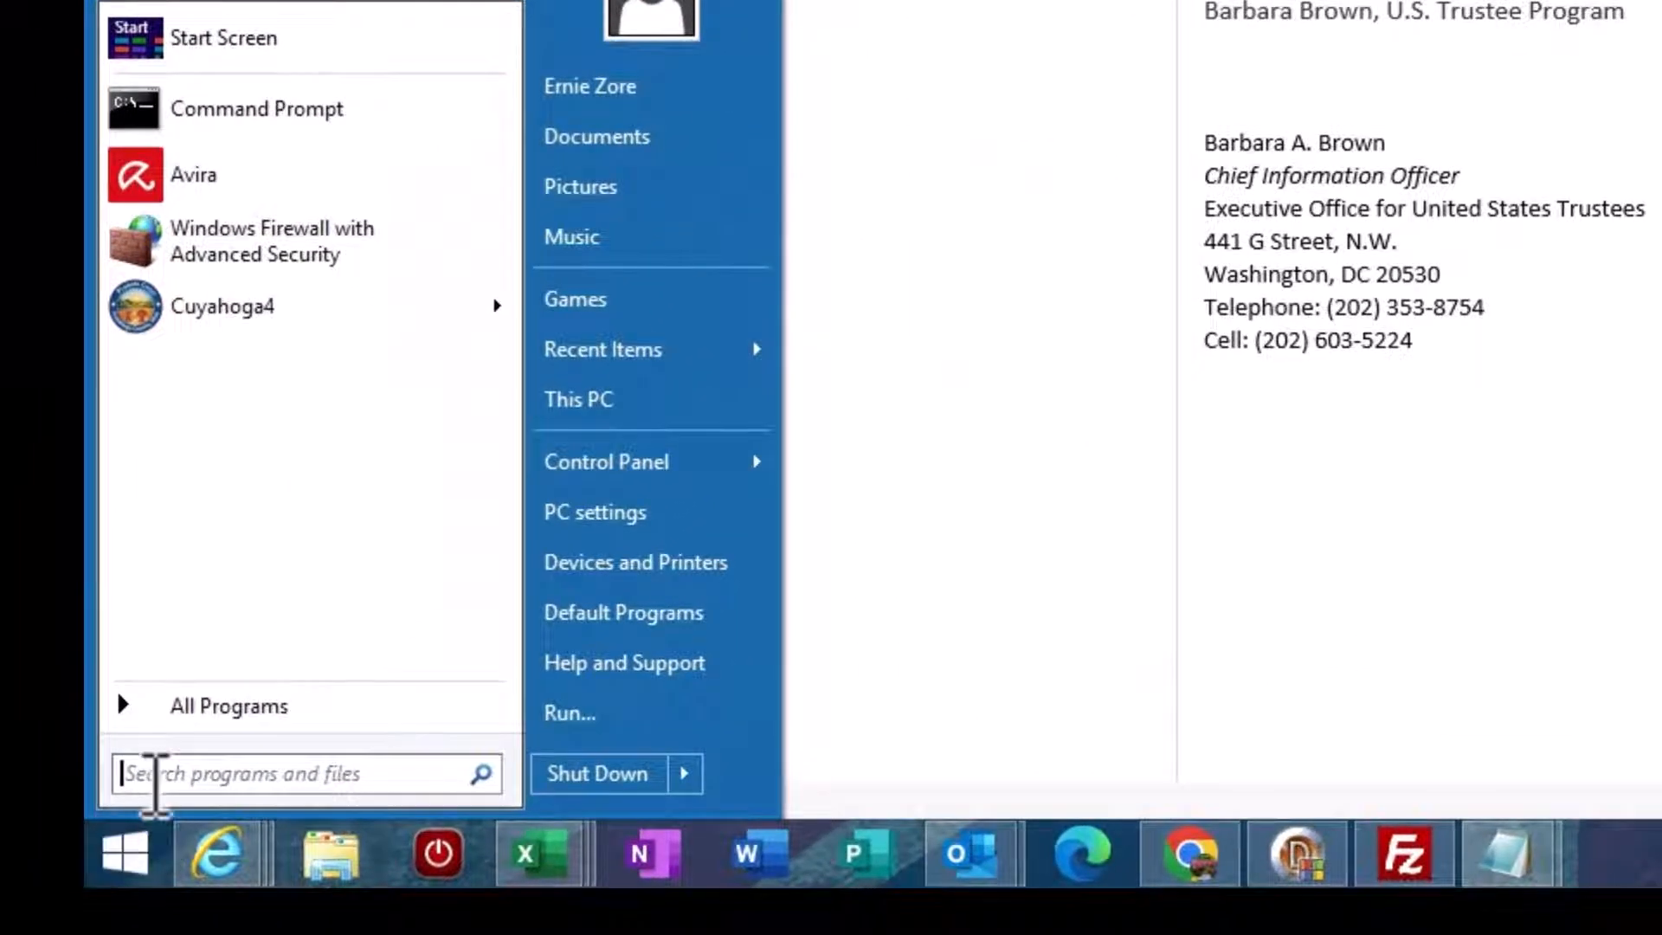
pyautogui.write('file')
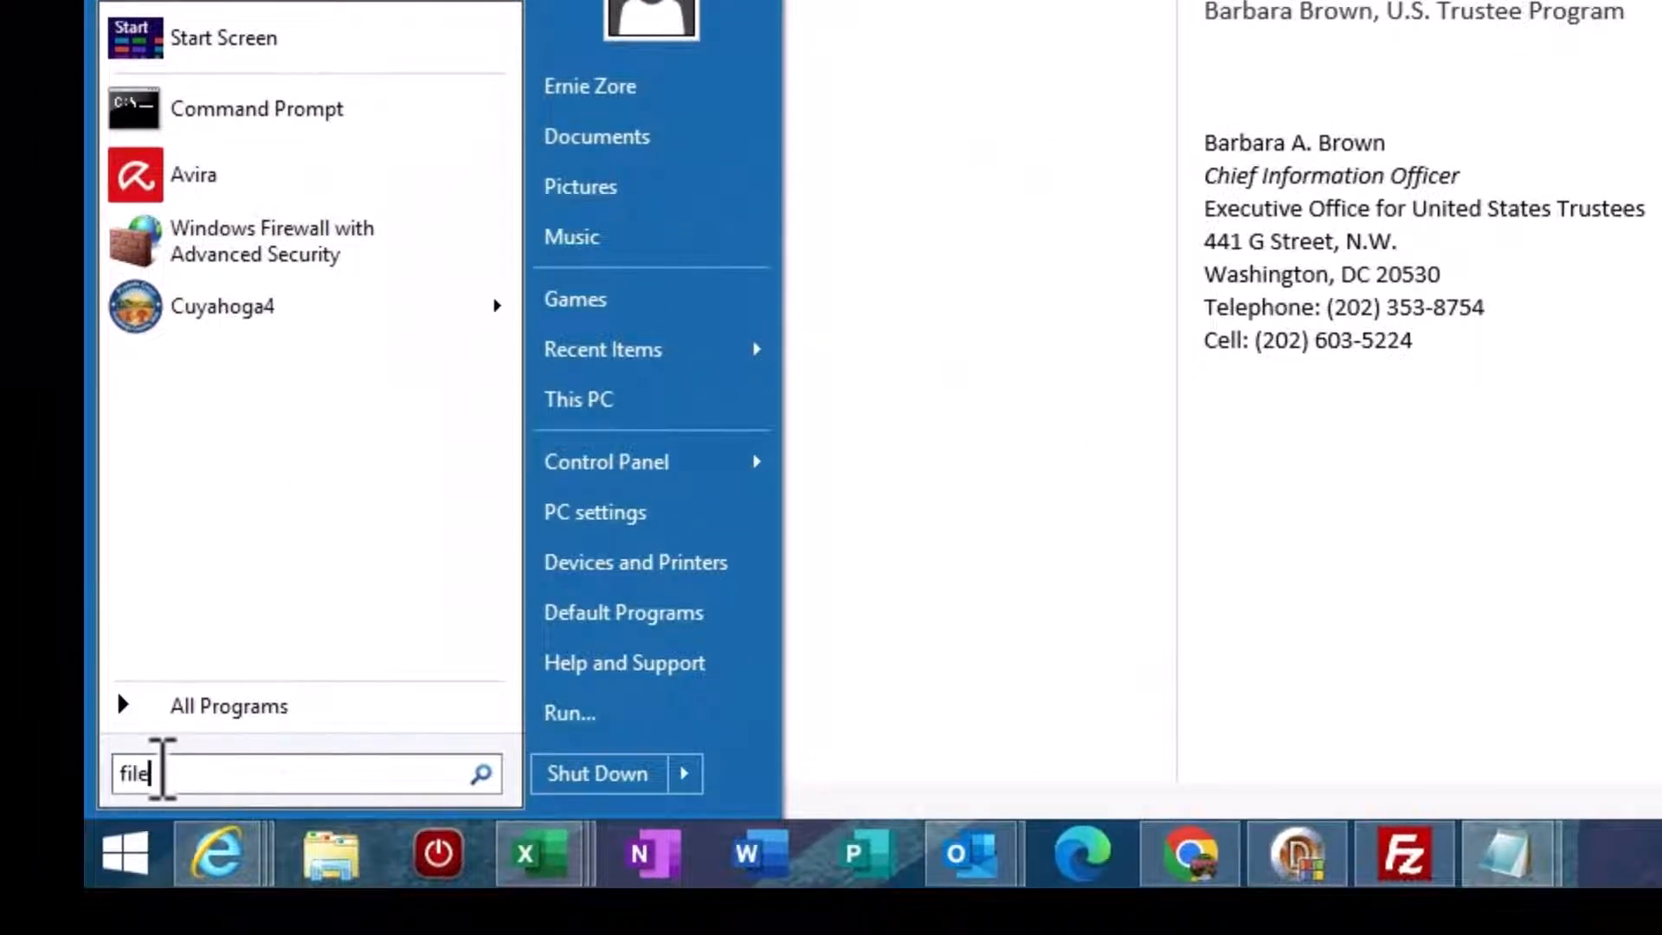
pyautogui.write(' explorer')
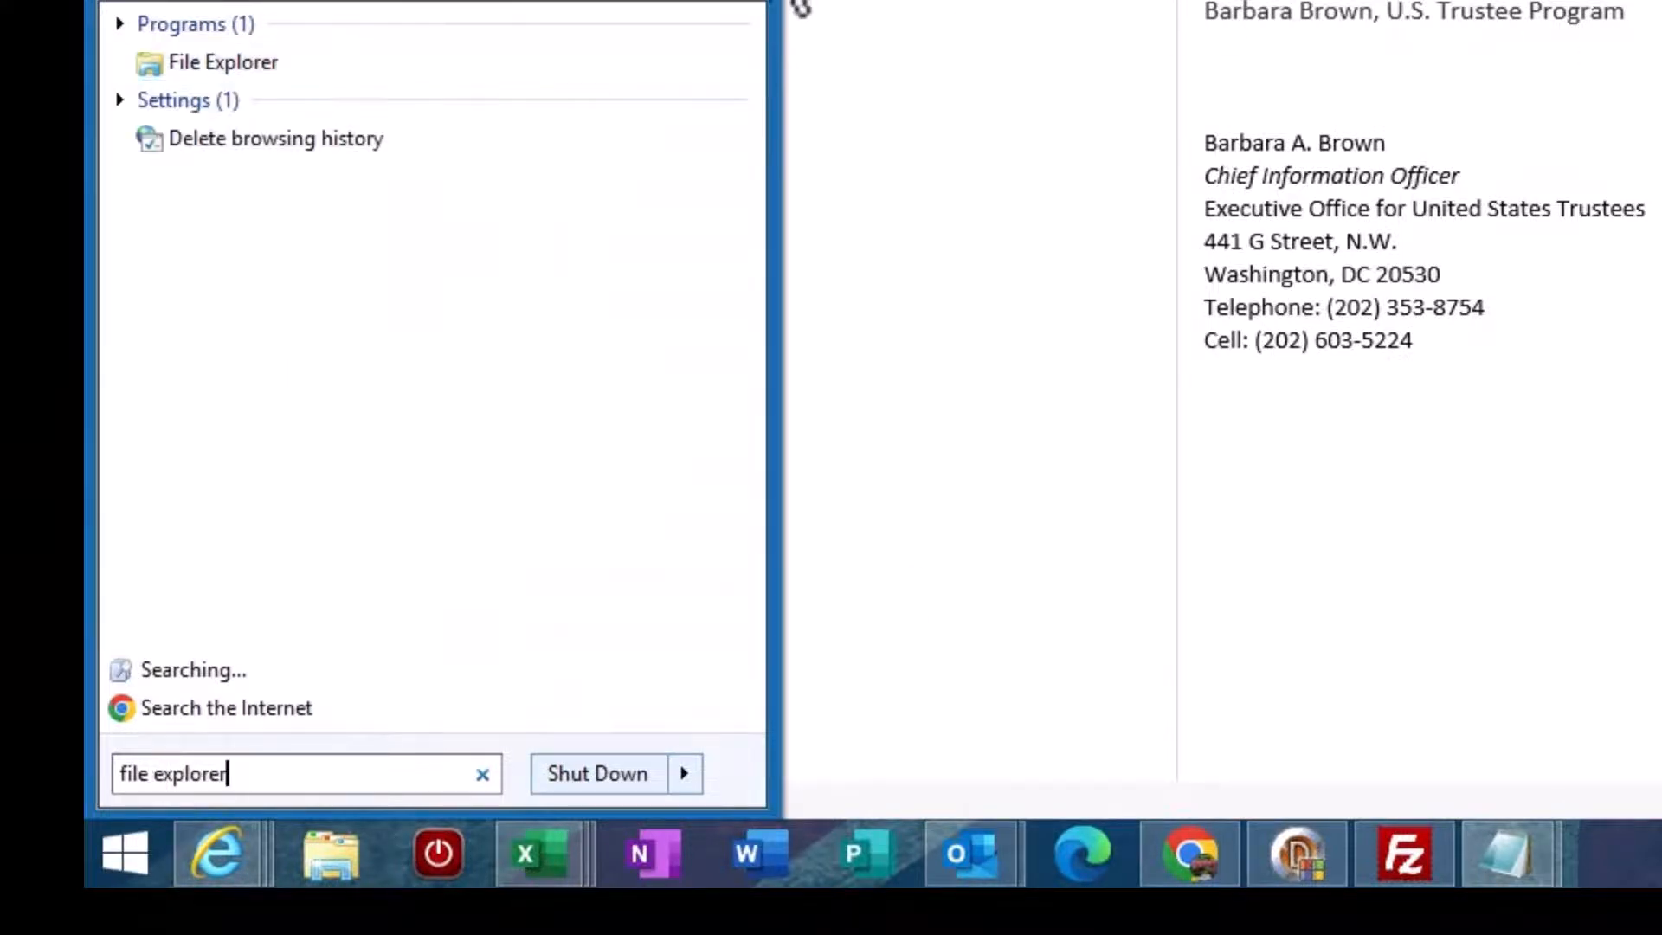
pyautogui.click(390, 64)
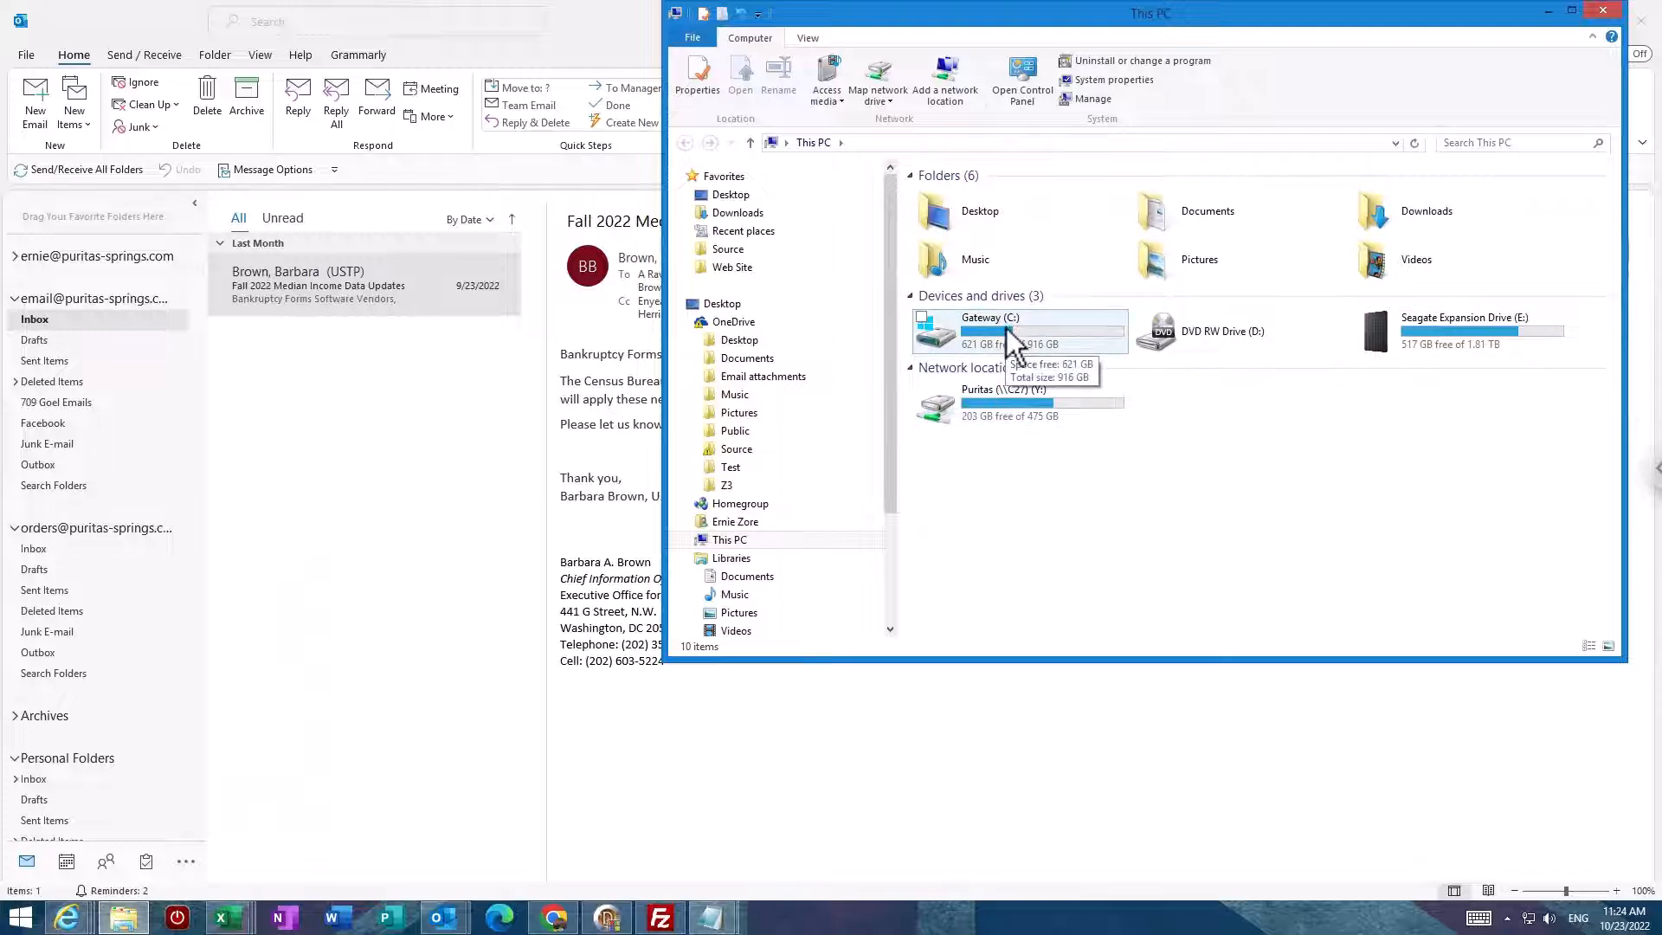
# Step: Open the OneDrive Documents folder and select 'ssl csr and private key file.txt'
pyautogui.click(735, 362)
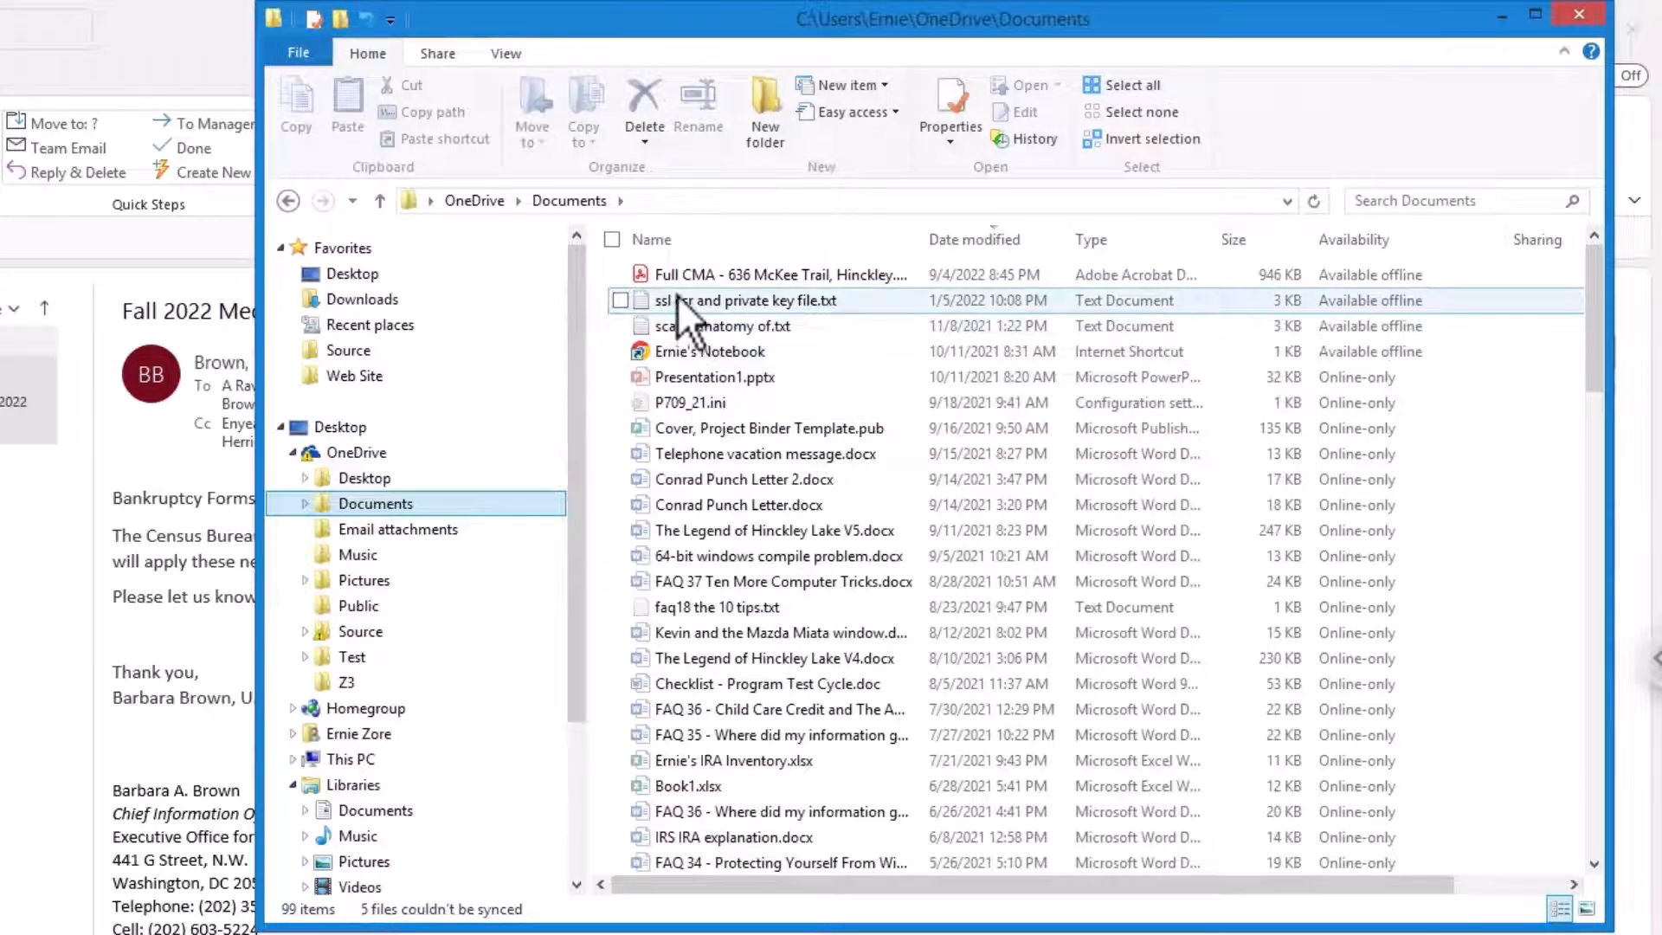
pyautogui.moveTo(683, 299)
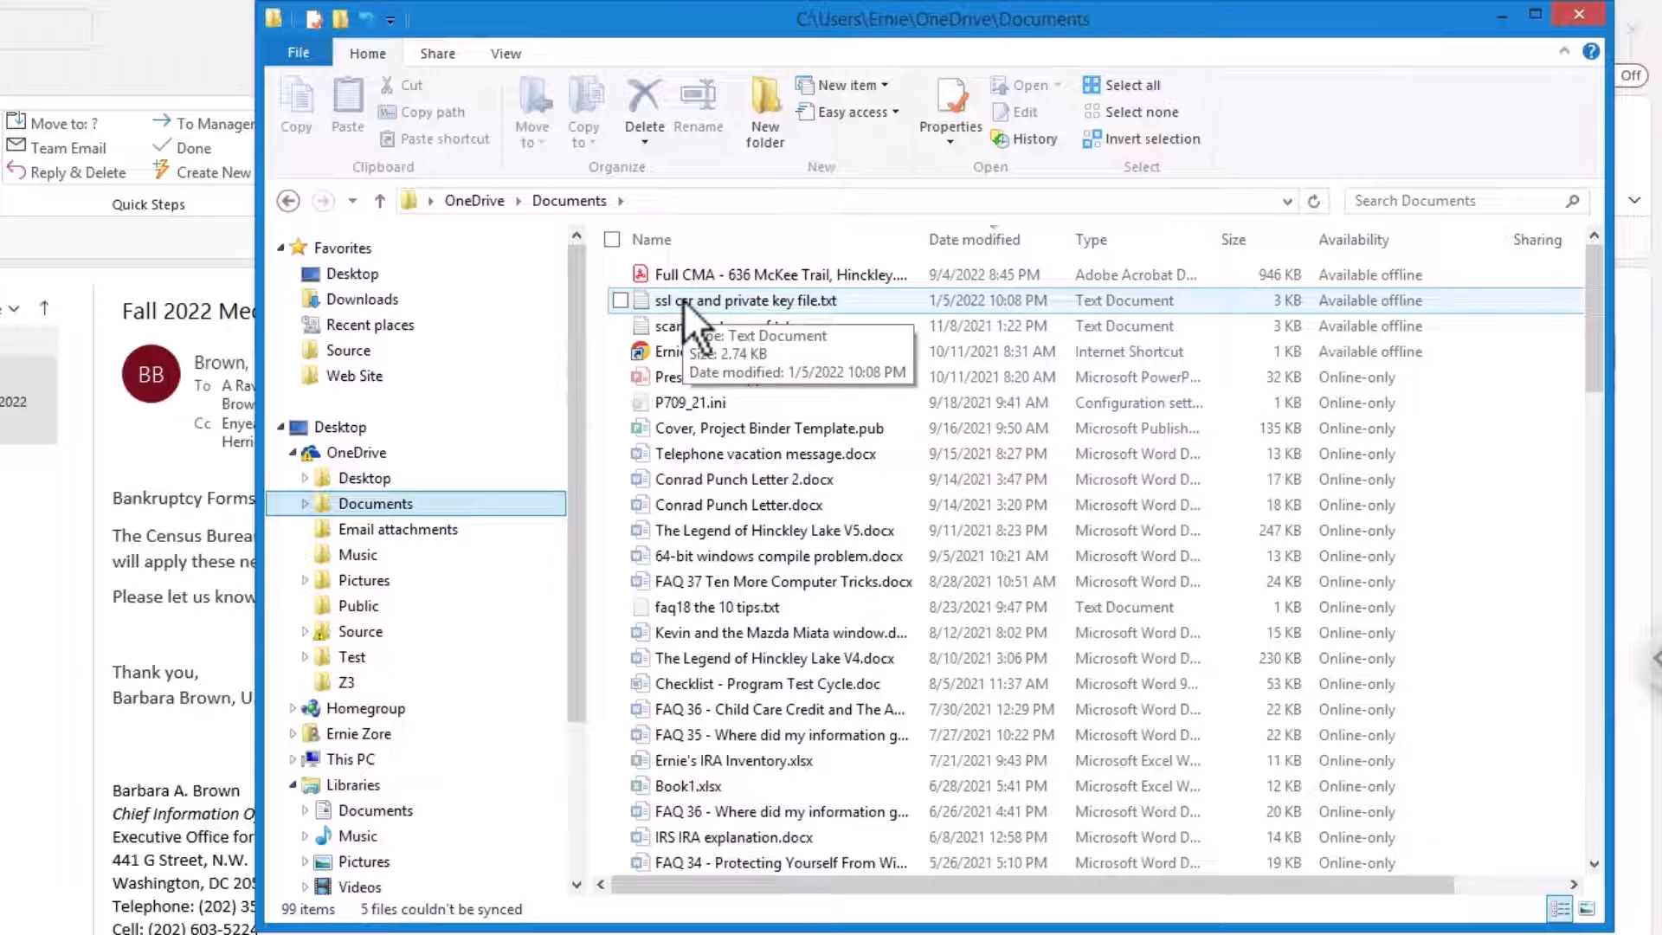
pyautogui.click(683, 299)
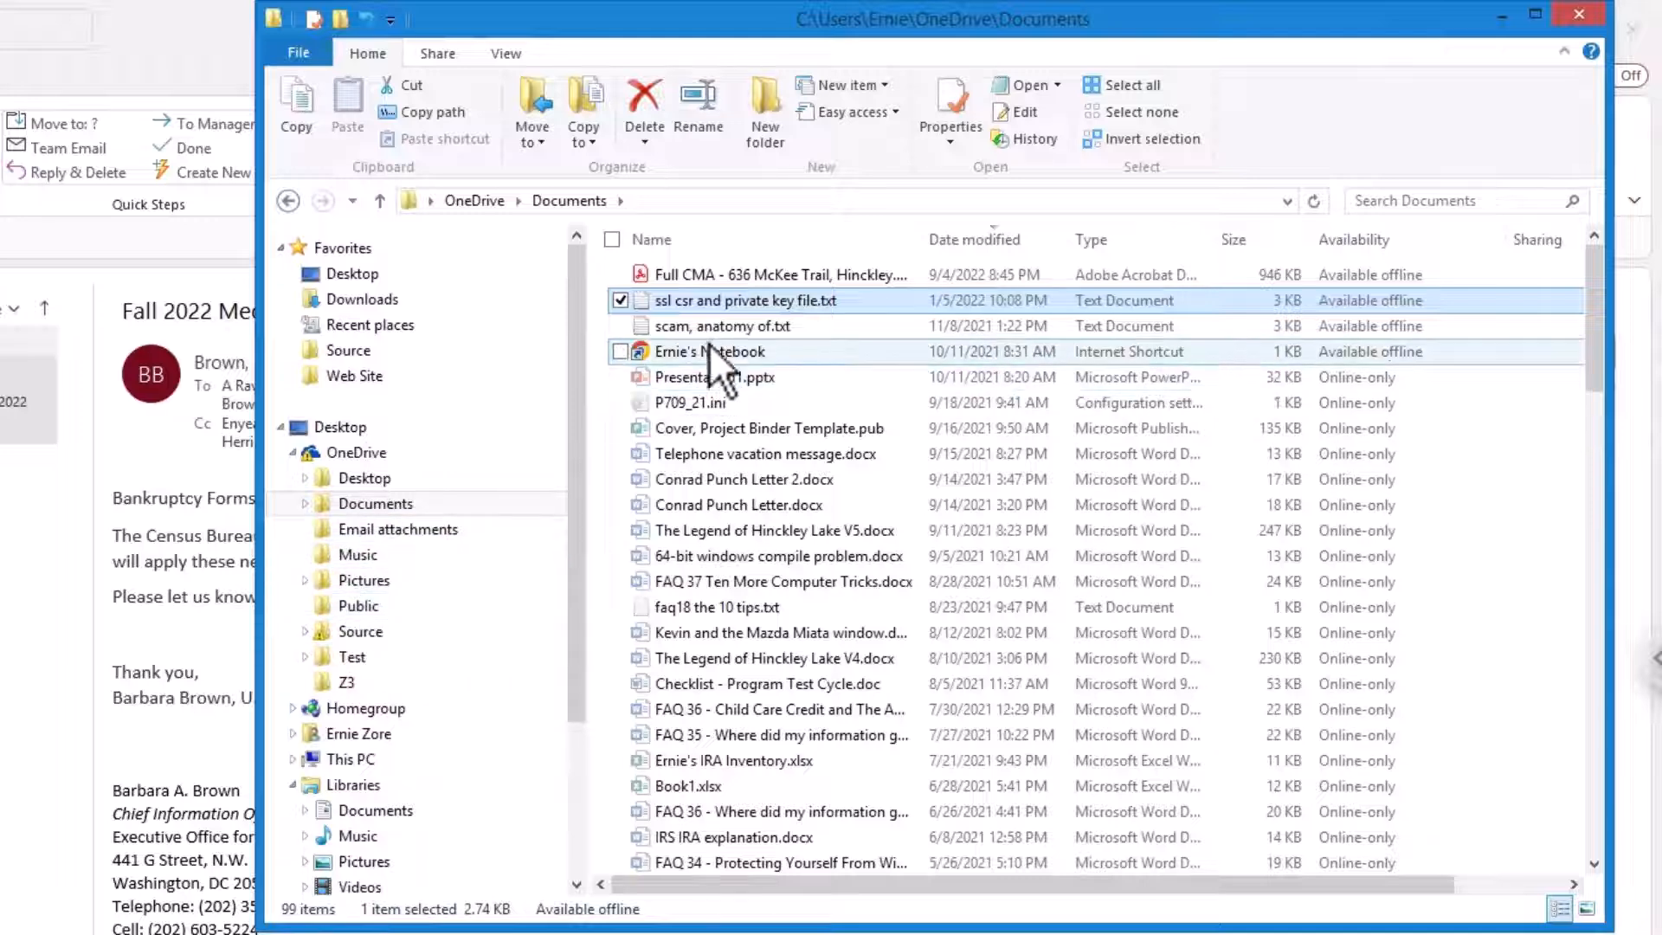
pyautogui.moveTo(709, 346)
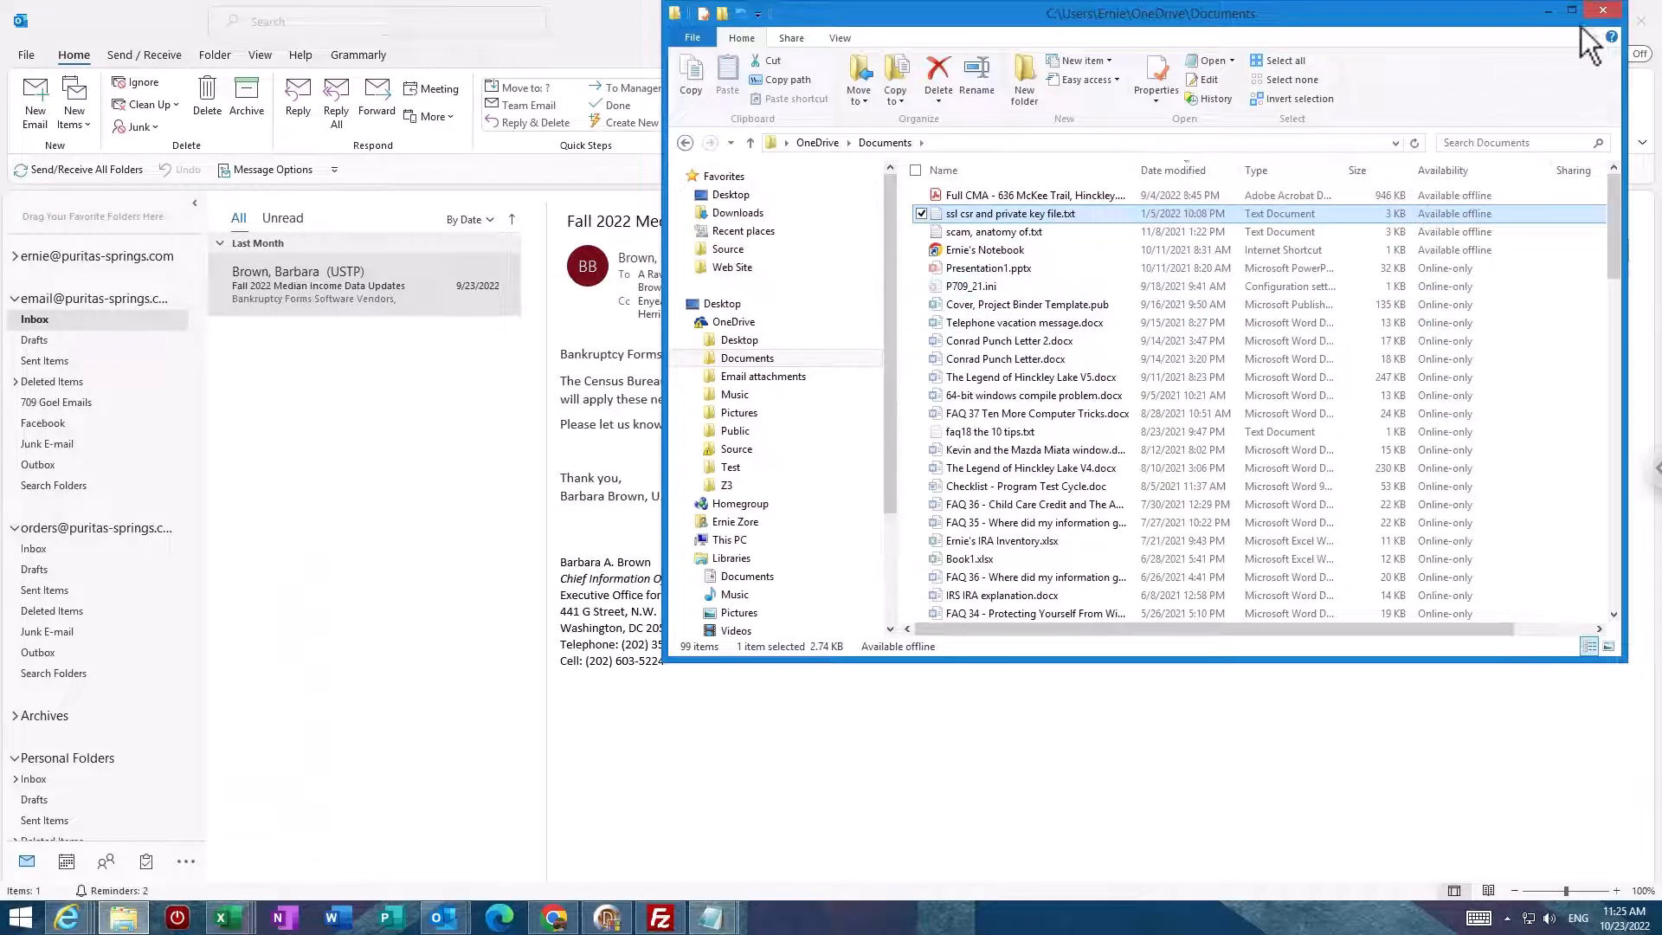
# Step: Close File Explorer to bring the Outlook Inbox back to the front
pyautogui.click(1602, 10)
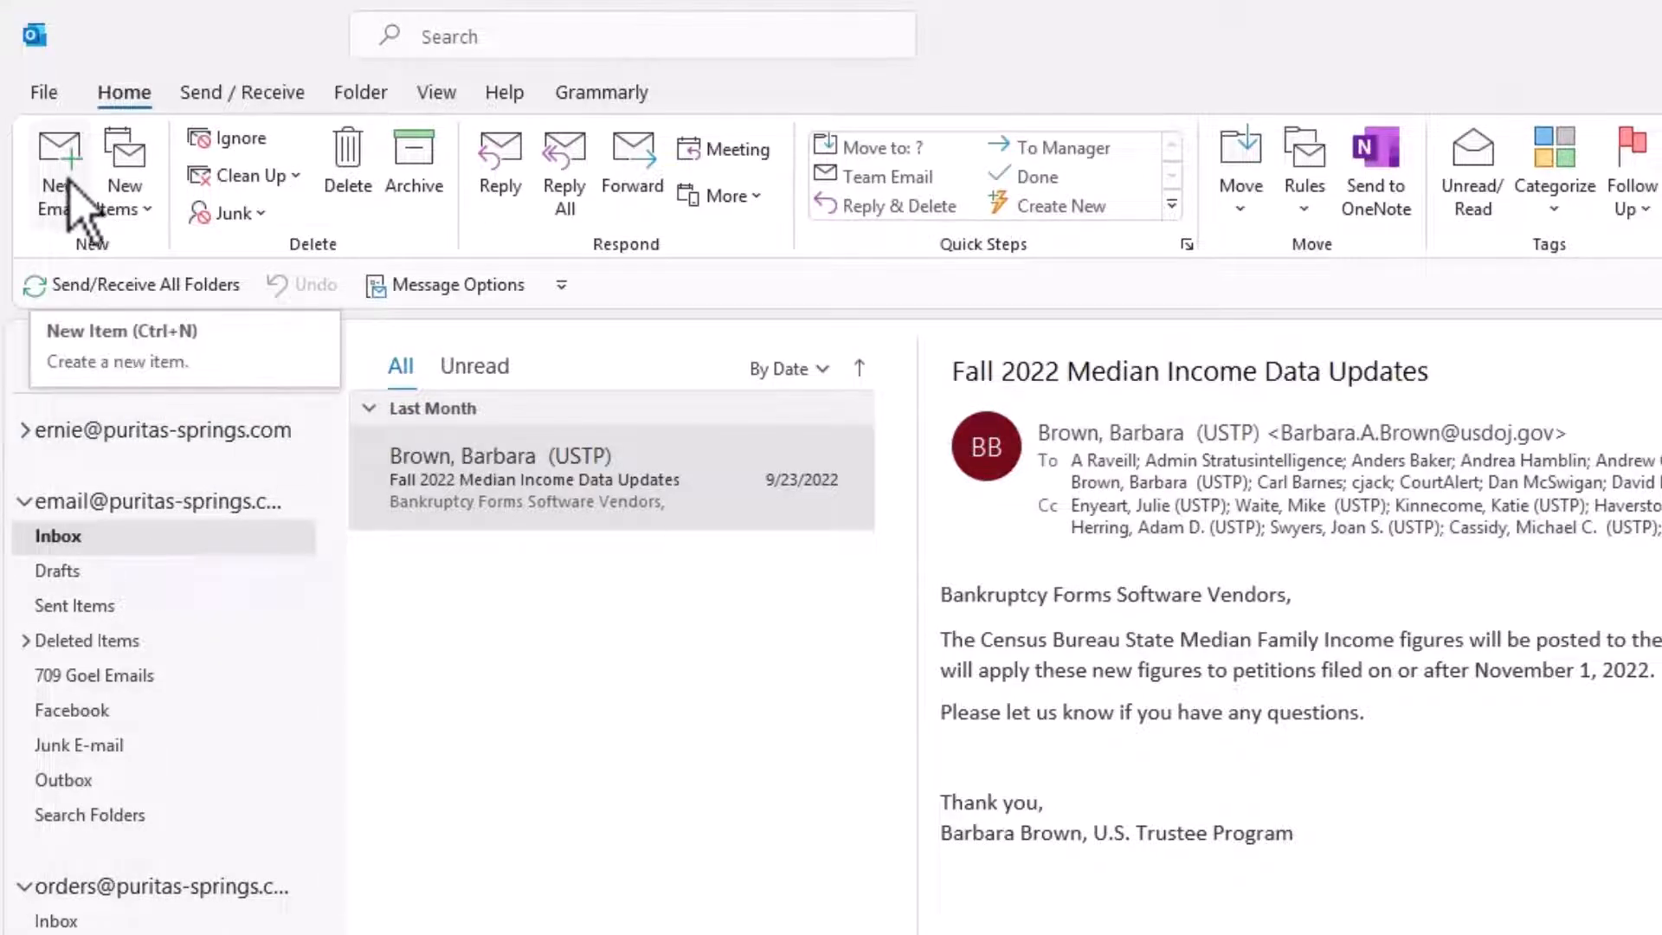
# Step: Start a new email to the contact's address with subject 'Test Attachment'
pyautogui.hotkey('ctrl', 'n')
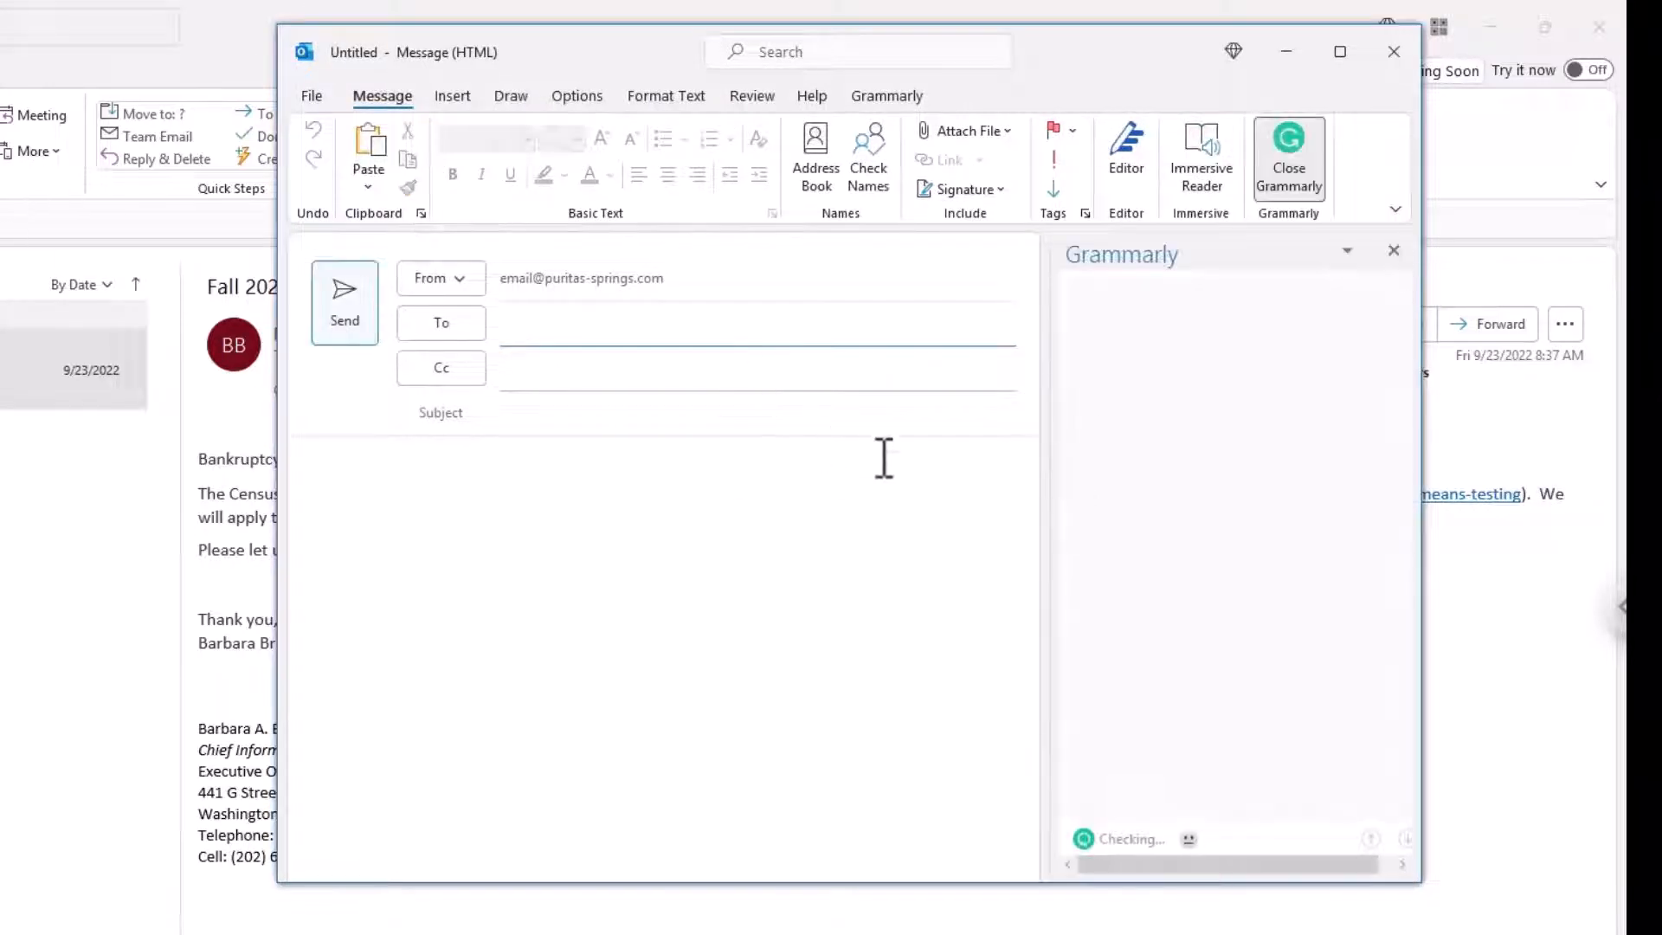
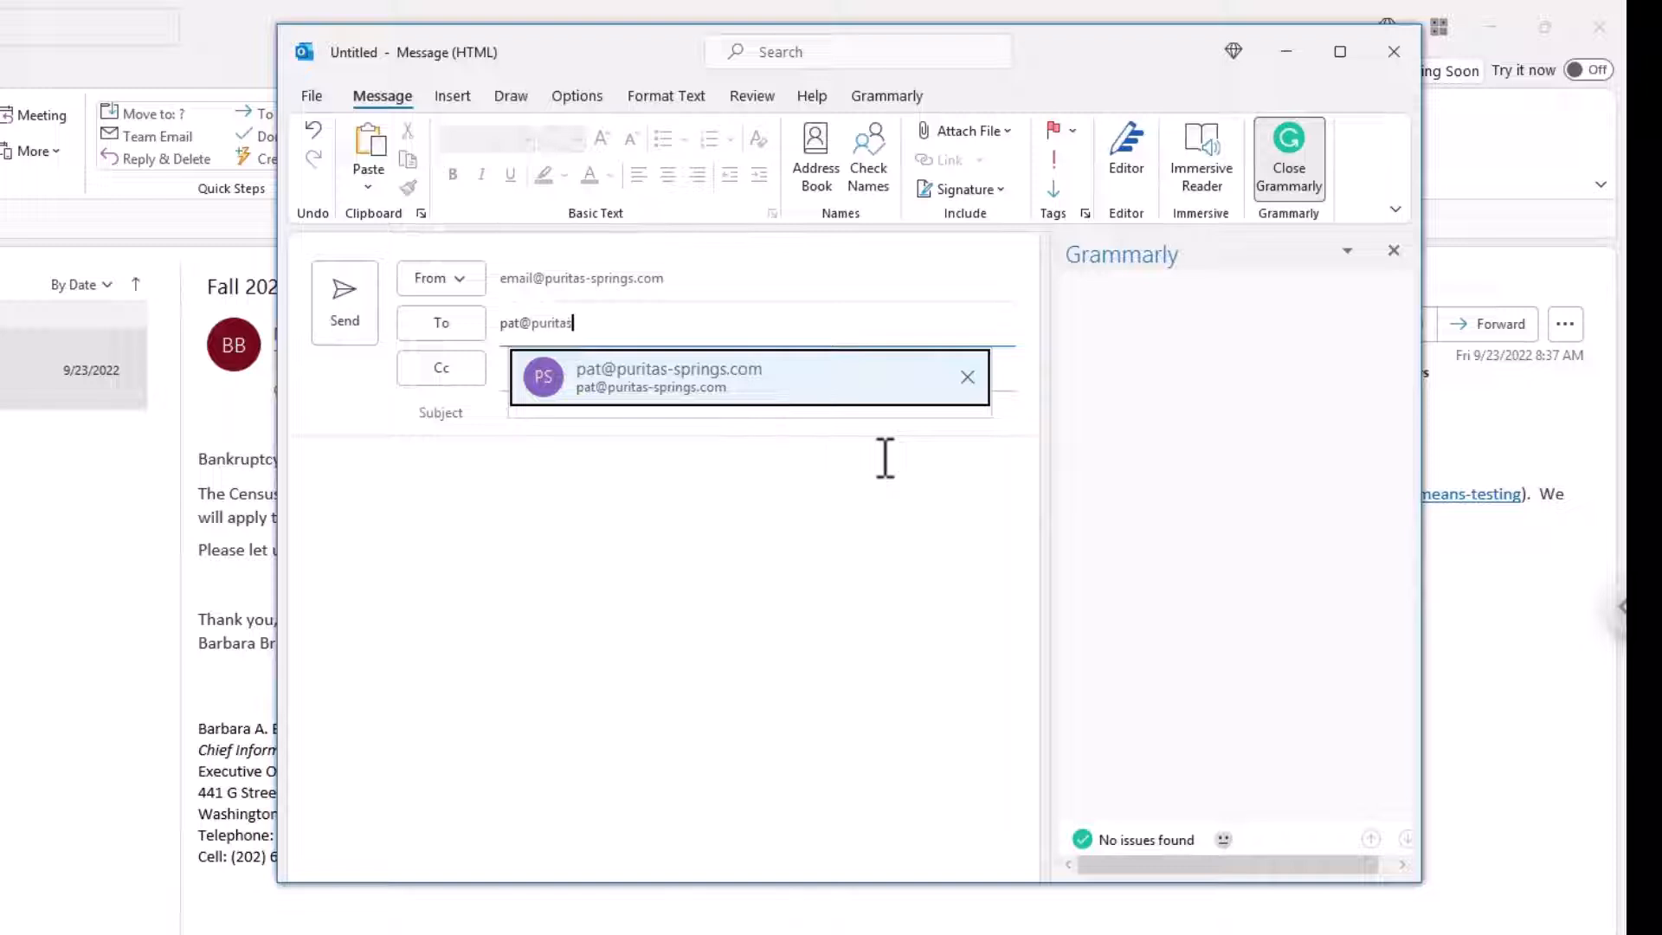
pyautogui.click(668, 376)
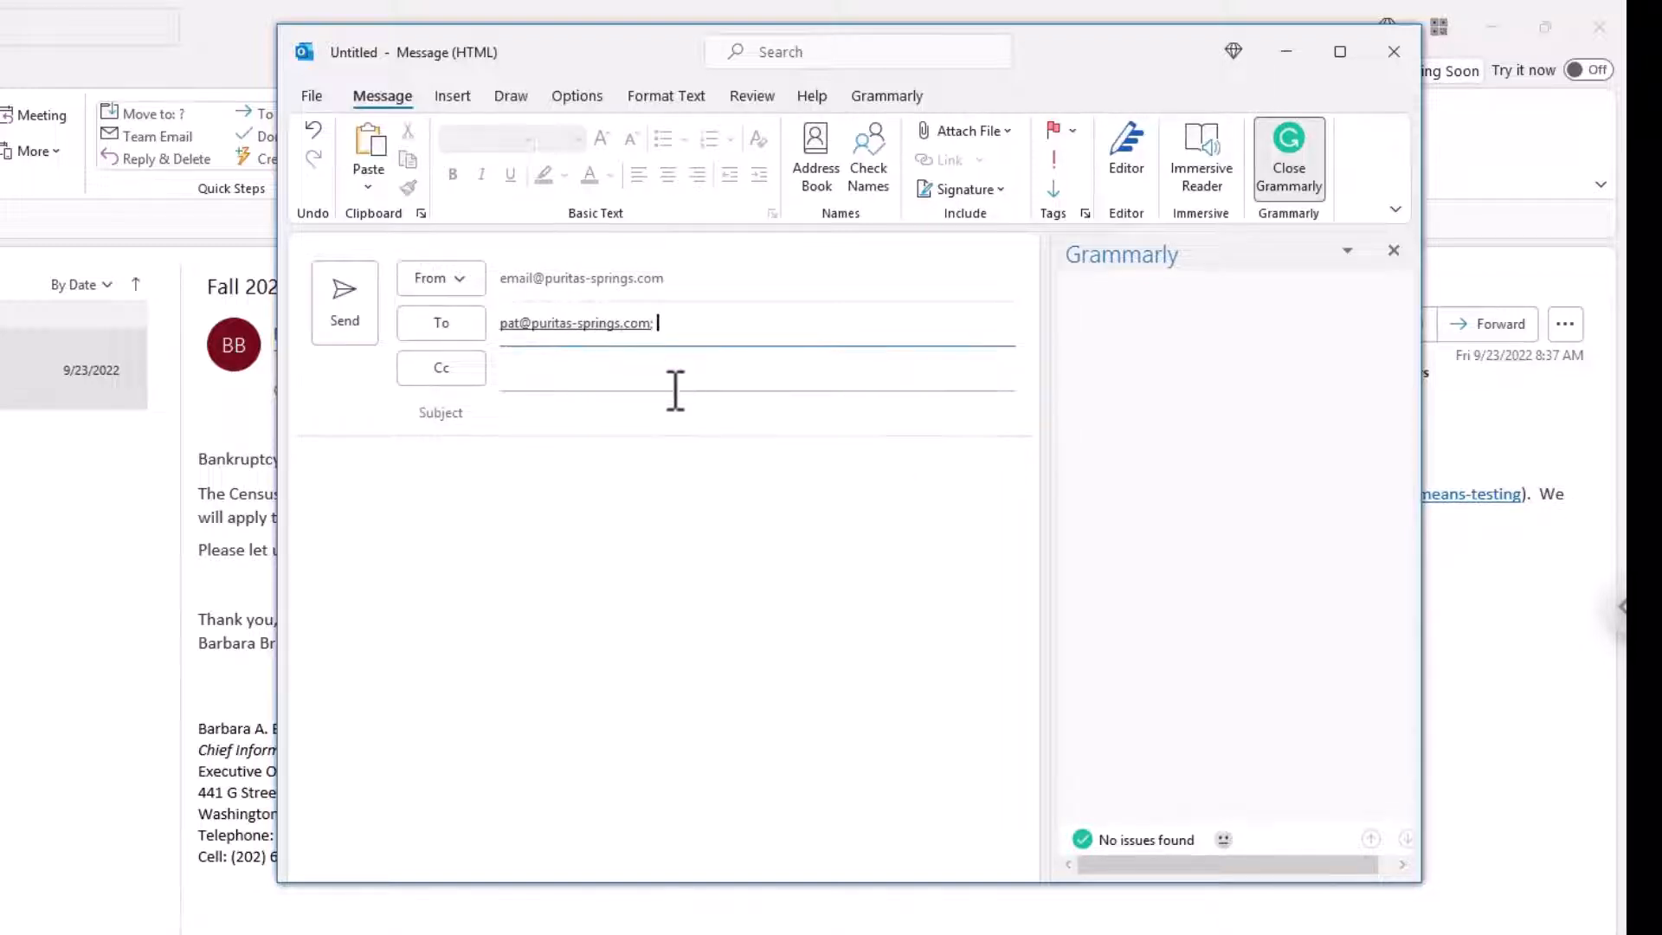
pyautogui.click(623, 404)
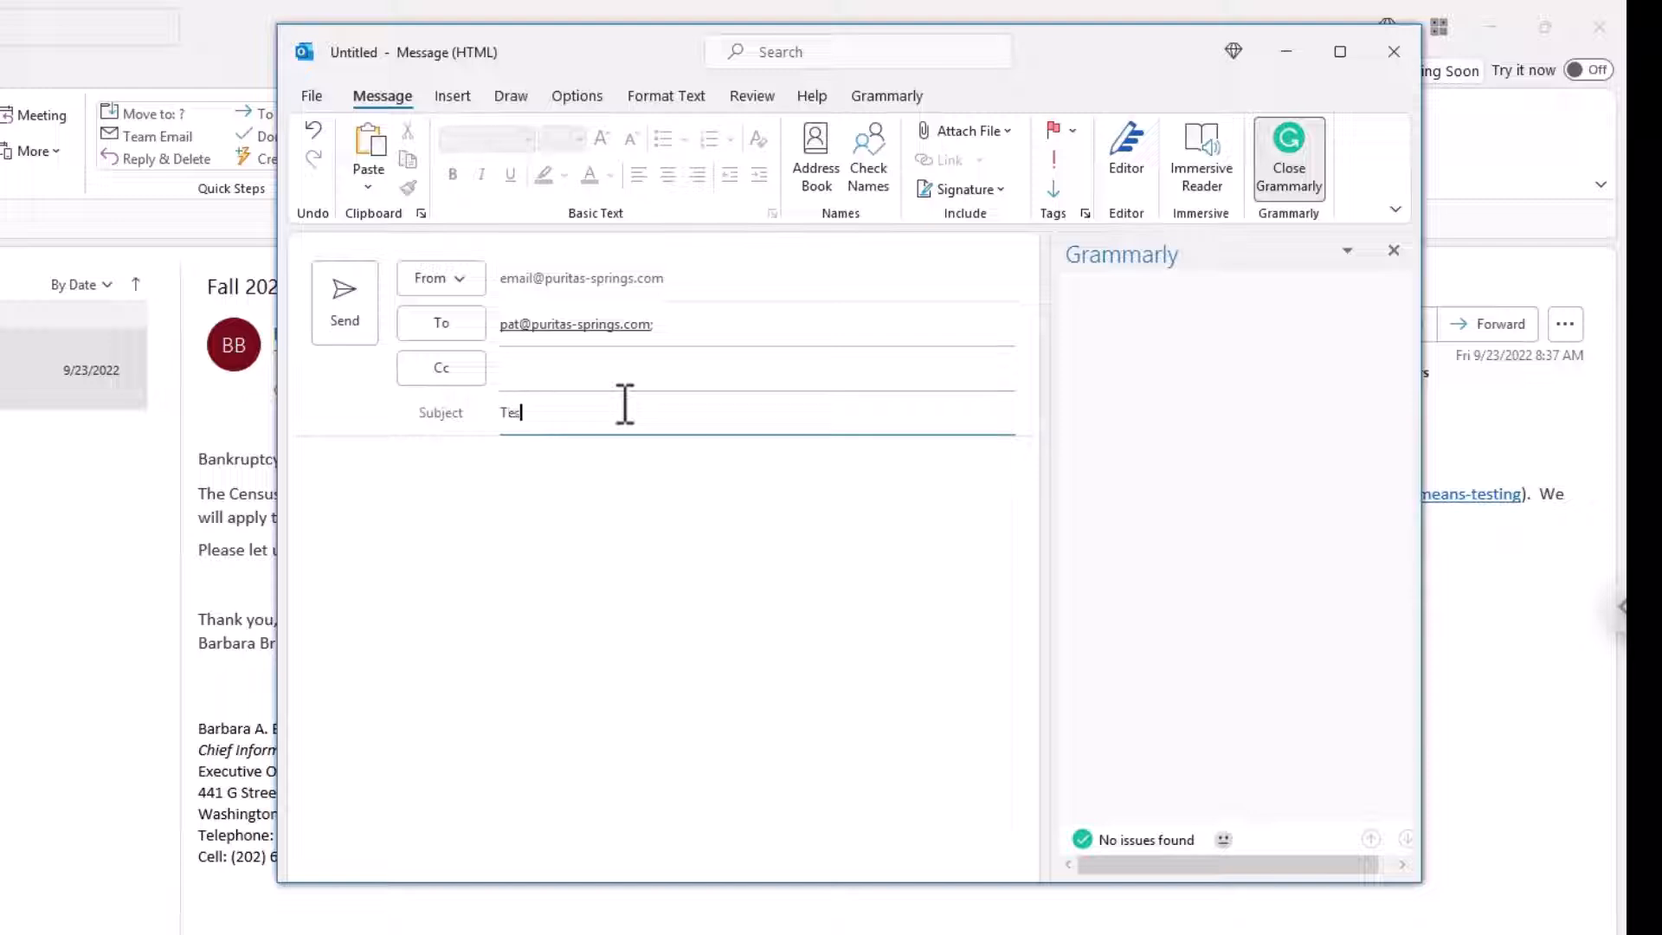
pyautogui.write('Test Attachment')
# Step: Write the body: a greeting to the recipient, 'This is a Test', and a capitalized signature
pyautogui.press('Tab')
pyautogui.write('P')
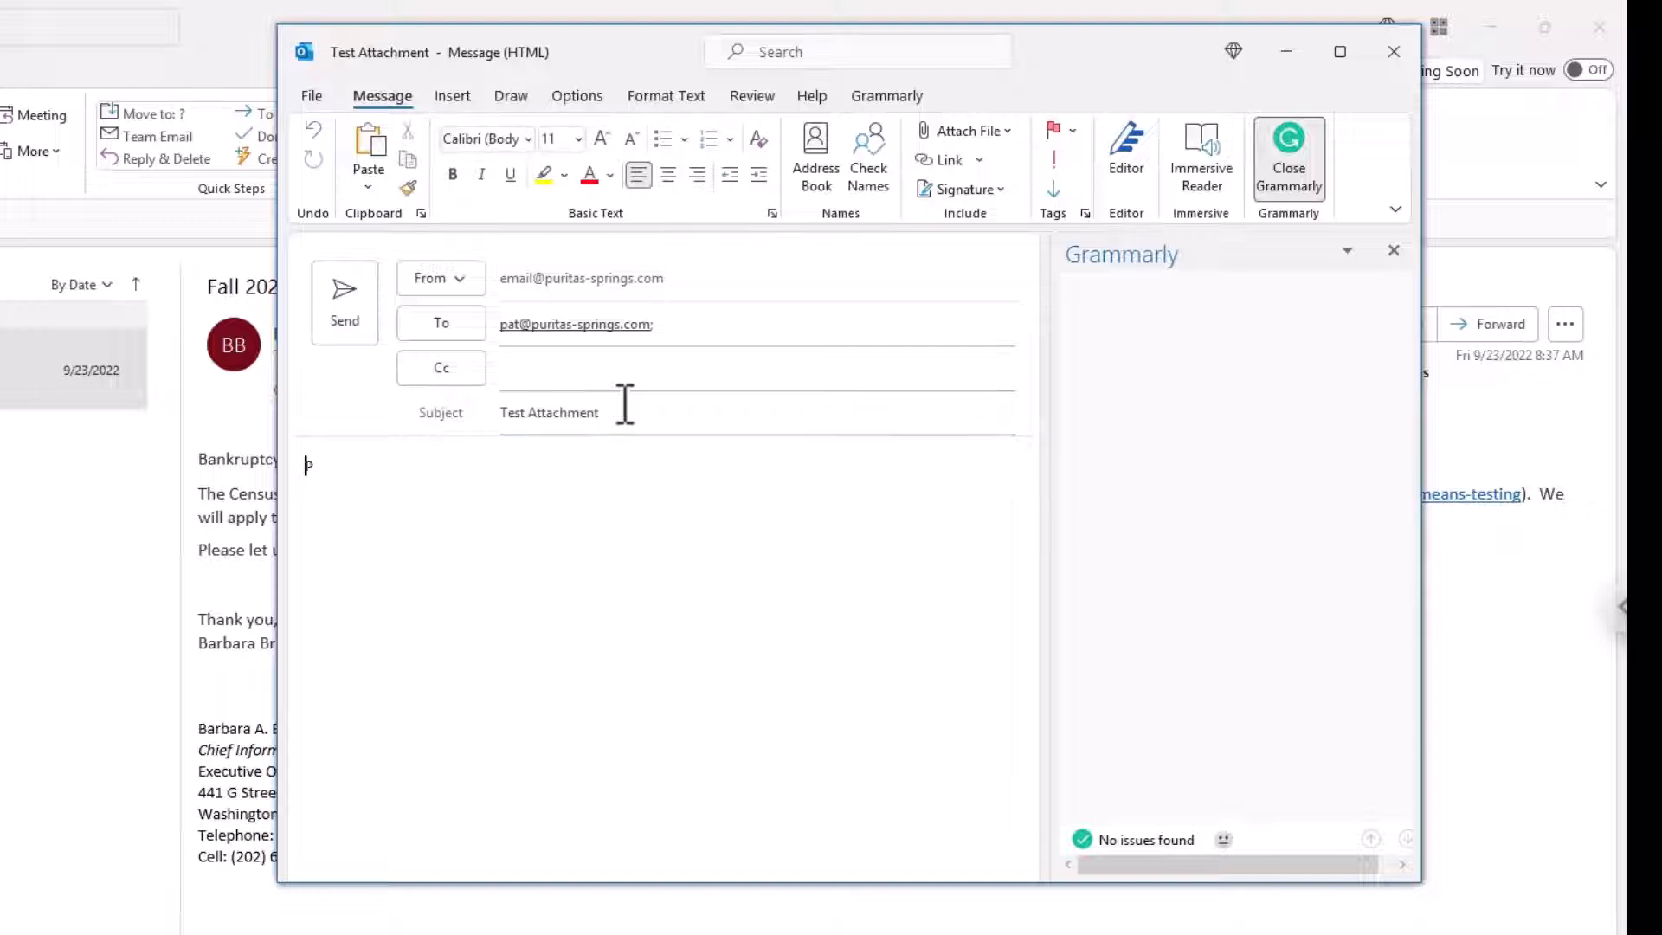
pyautogui.write('at,')
pyautogui.press('Return')
pyautogui.write('This is a Test')
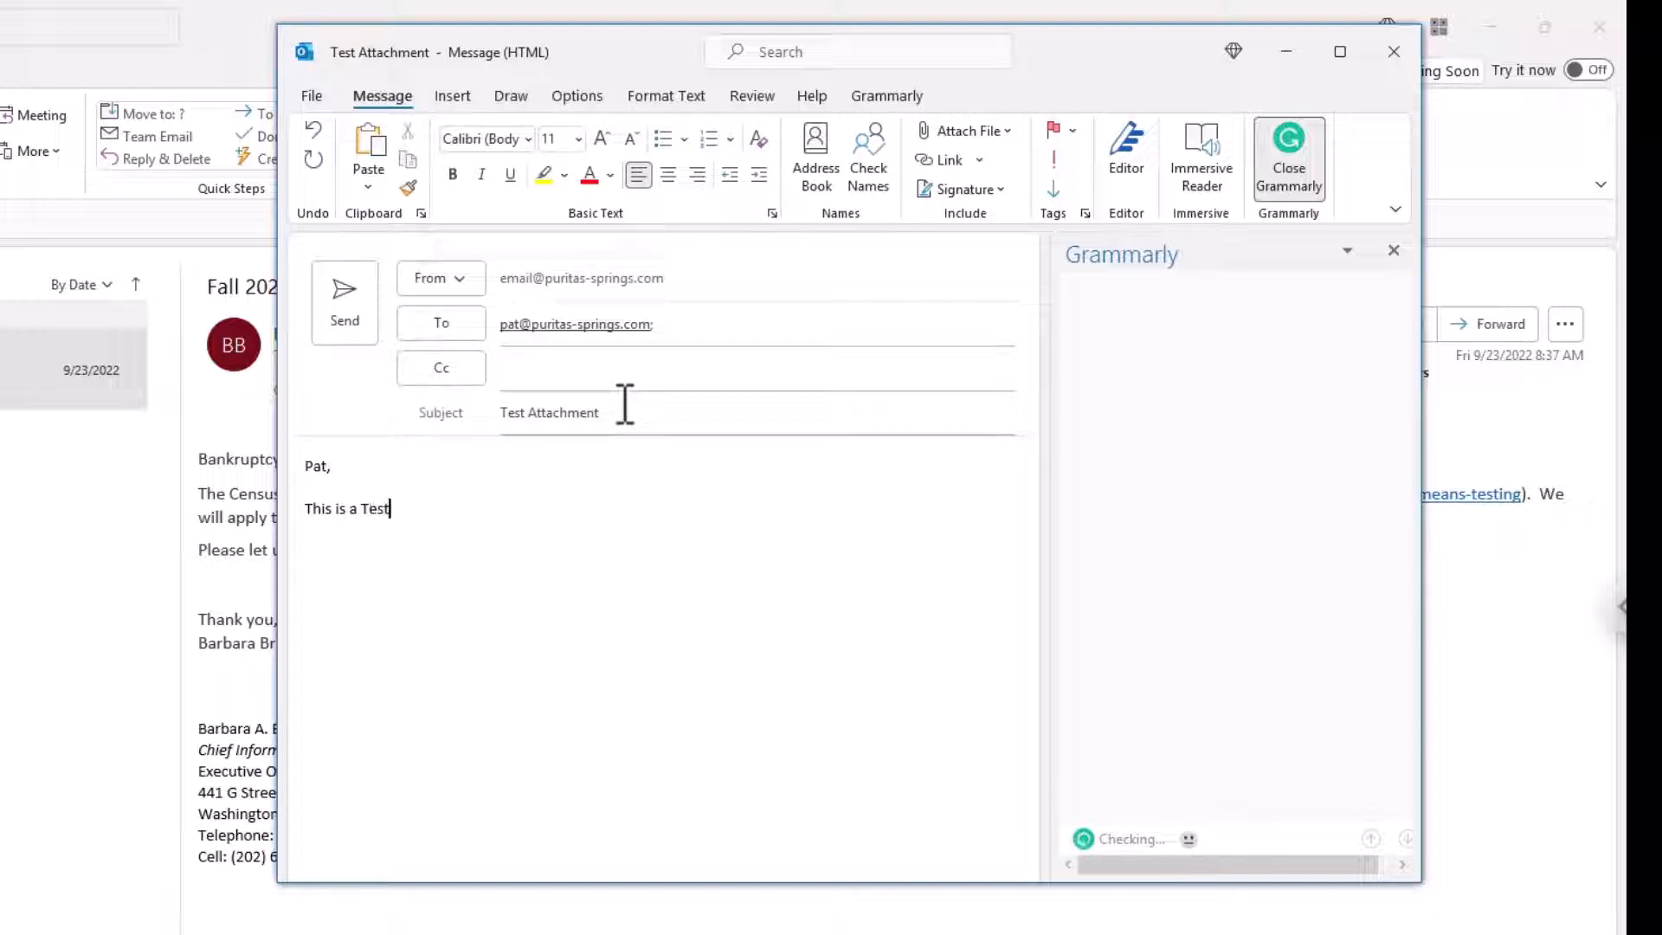
pyautogui.press('Return')
pyautogui.write('ernie')
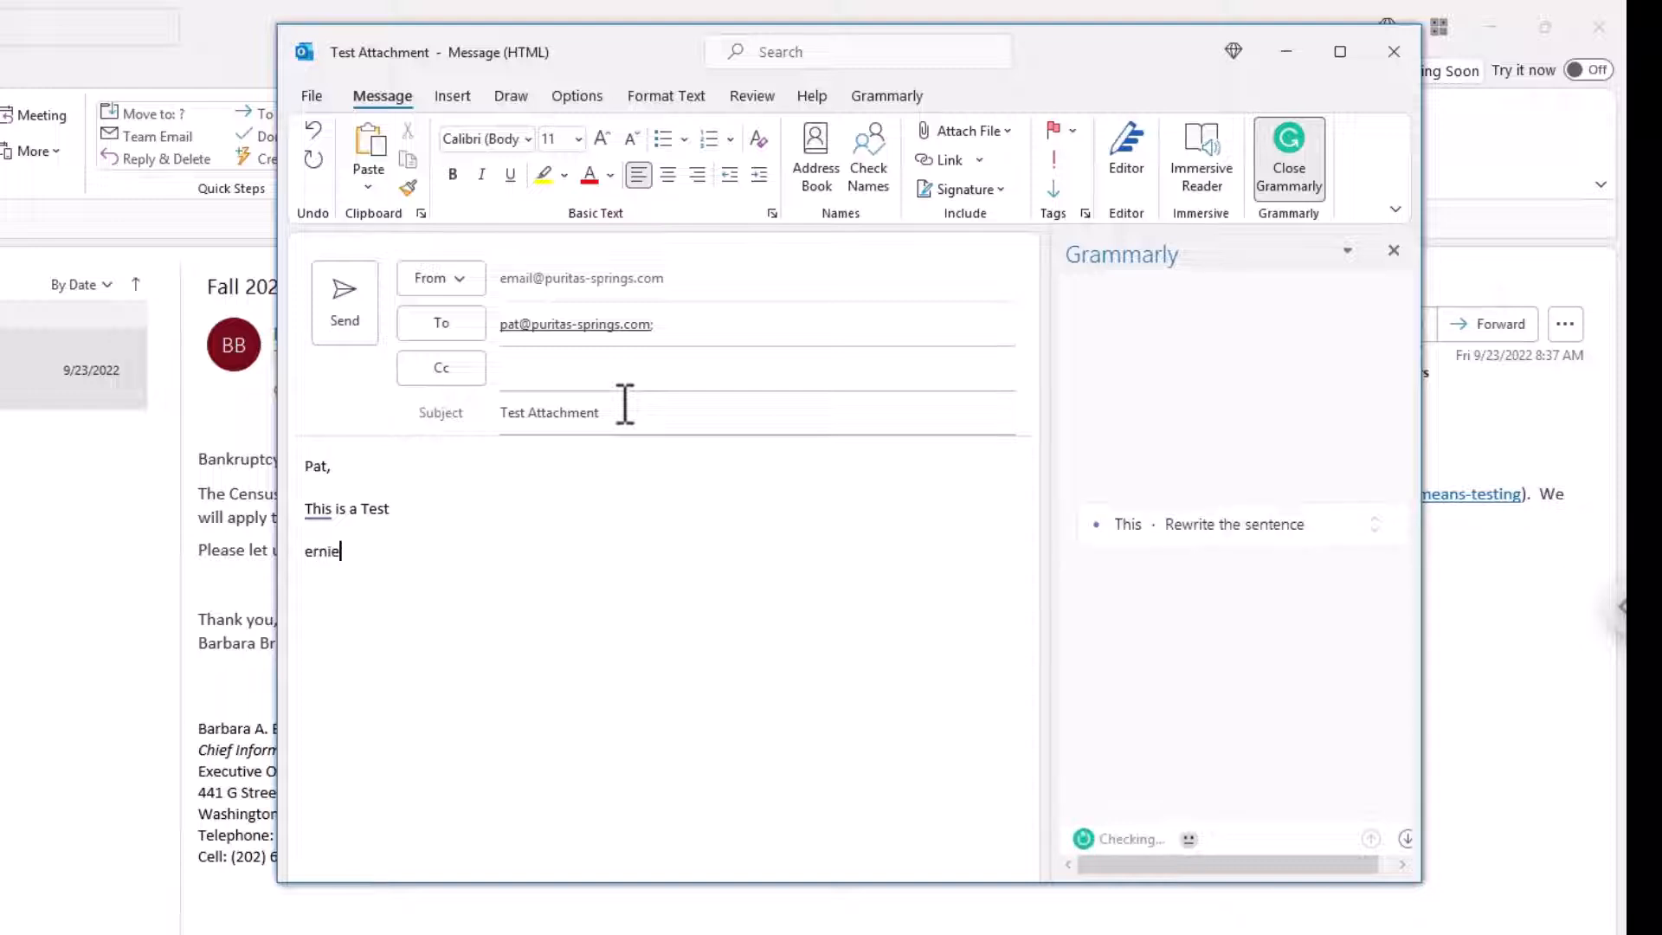
pyautogui.press('Left')
pyautogui.press('Left')
pyautogui.press('Left')
pyautogui.press('Left')
pyautogui.press('BackSpace')
pyautogui.write('\\E')
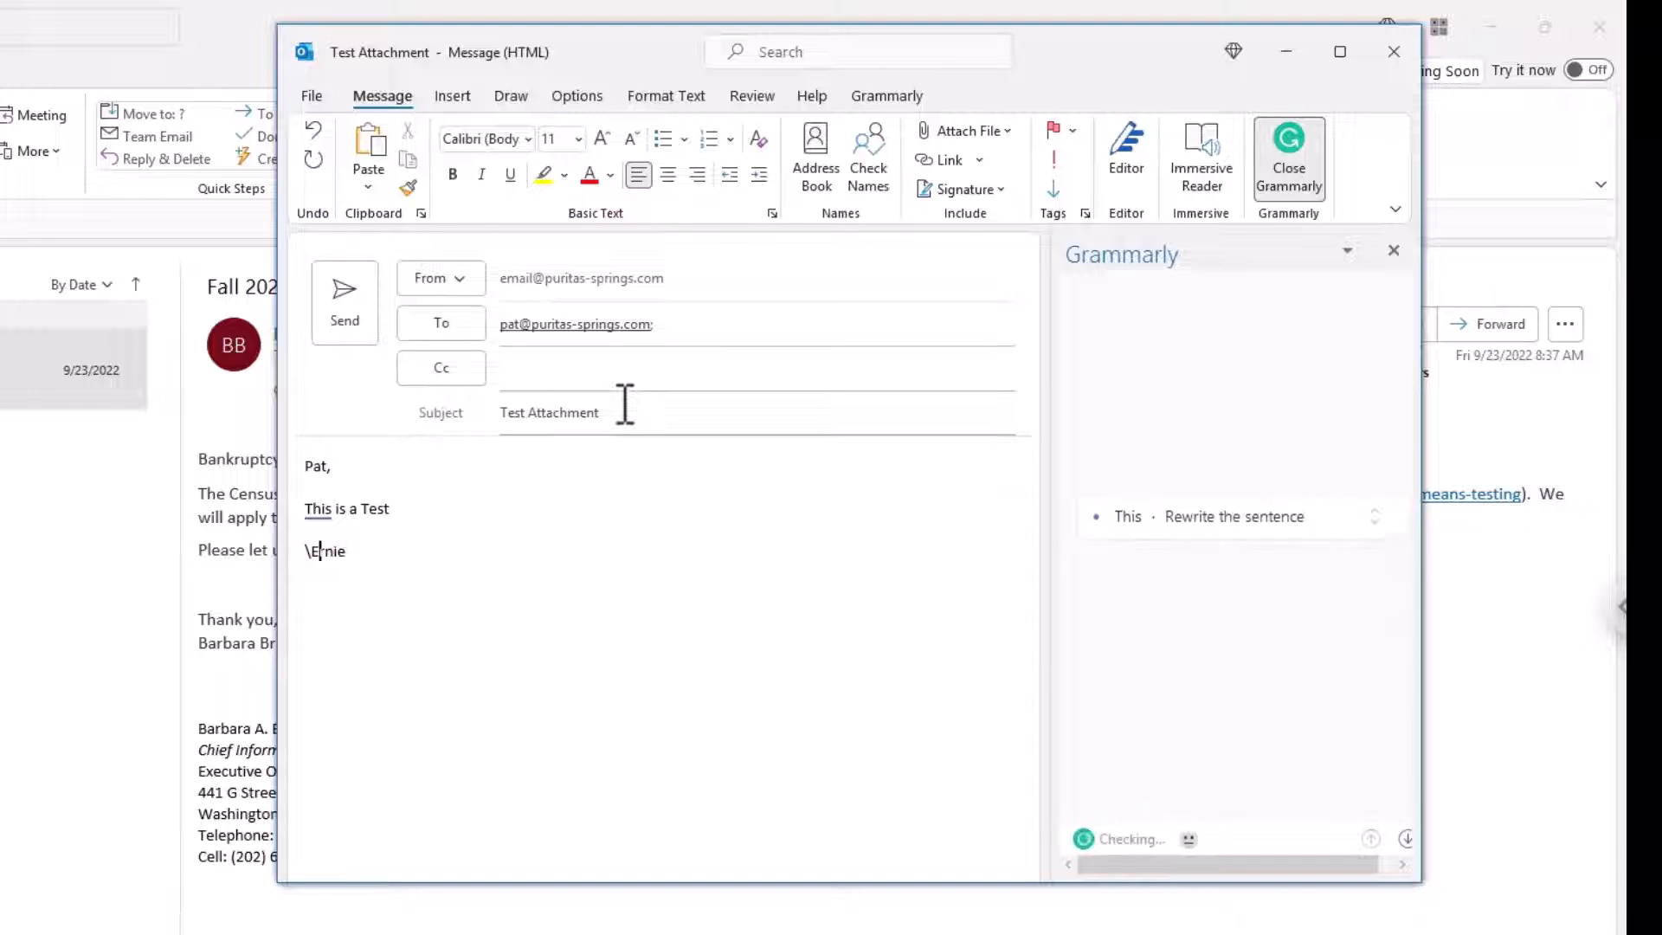
pyautogui.press('Left')
pyautogui.press('BackSpace')
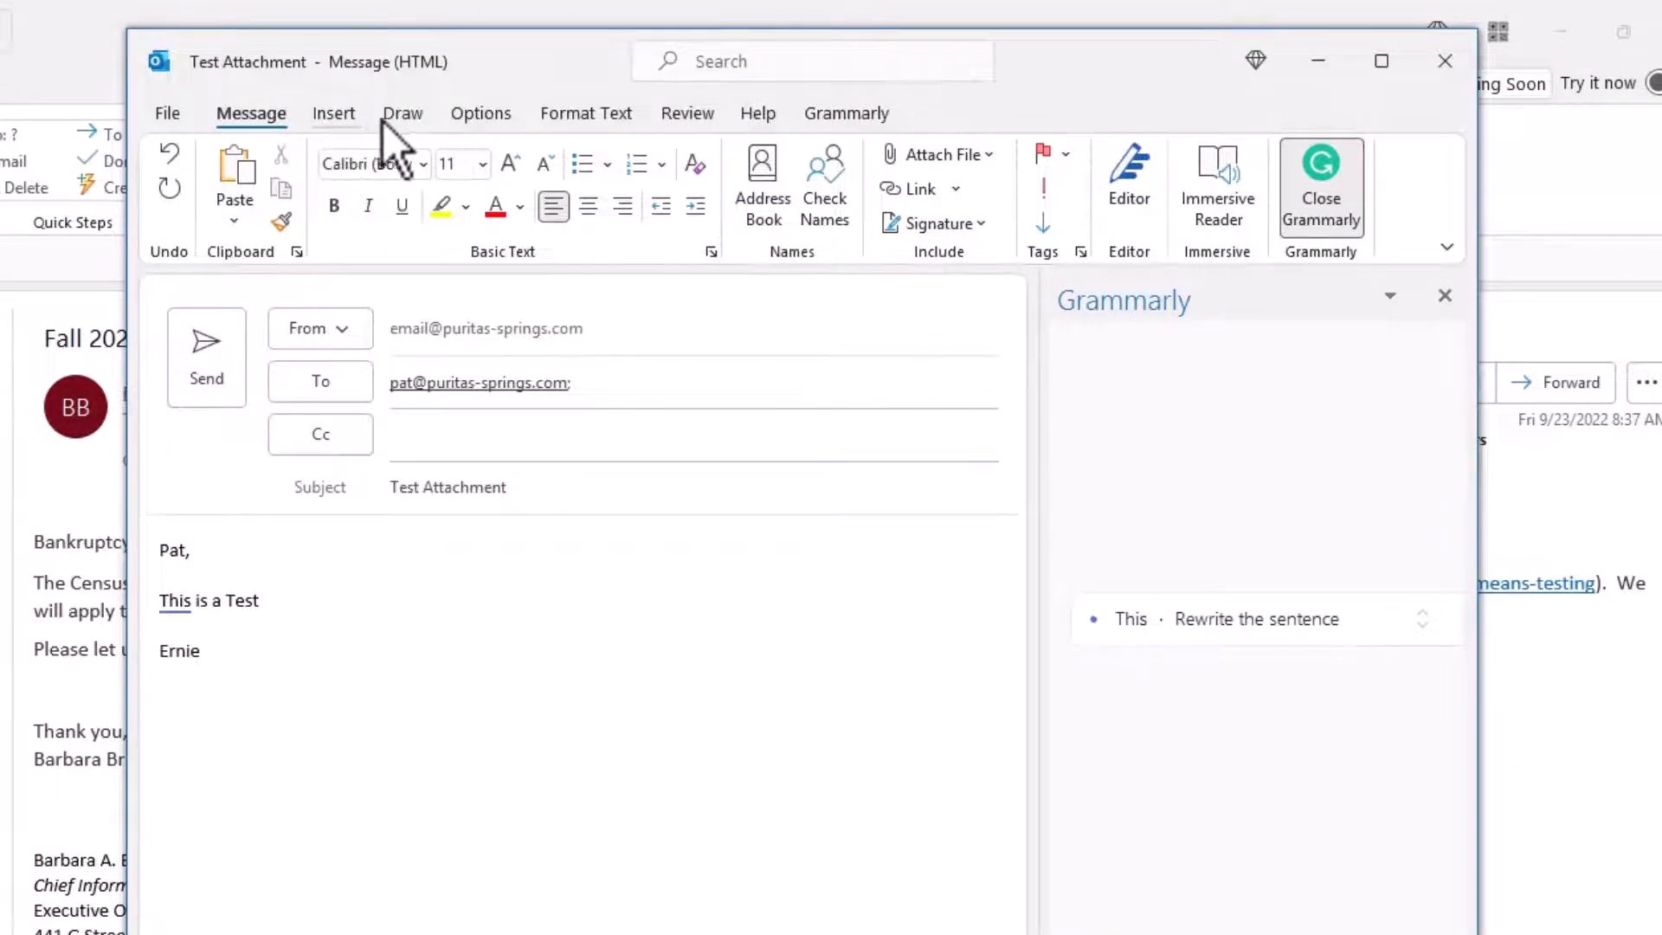
# Step: Open the Insert File dialog through Attach File > Browse This PC
pyautogui.click(351, 119)
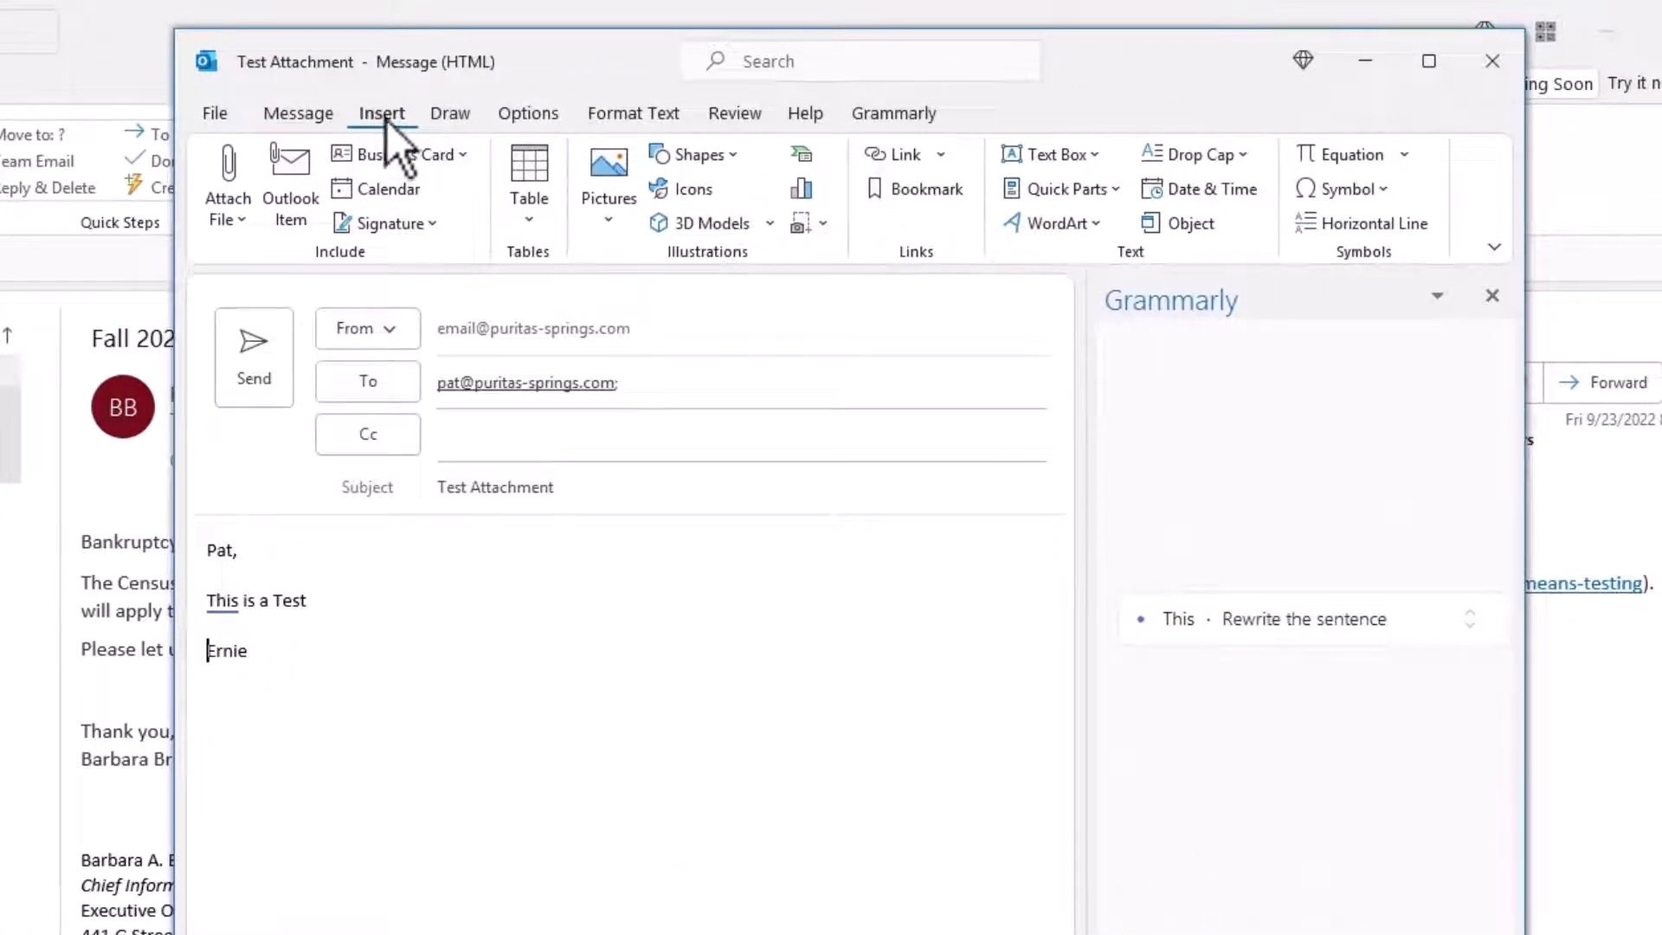
pyautogui.click(325, 118)
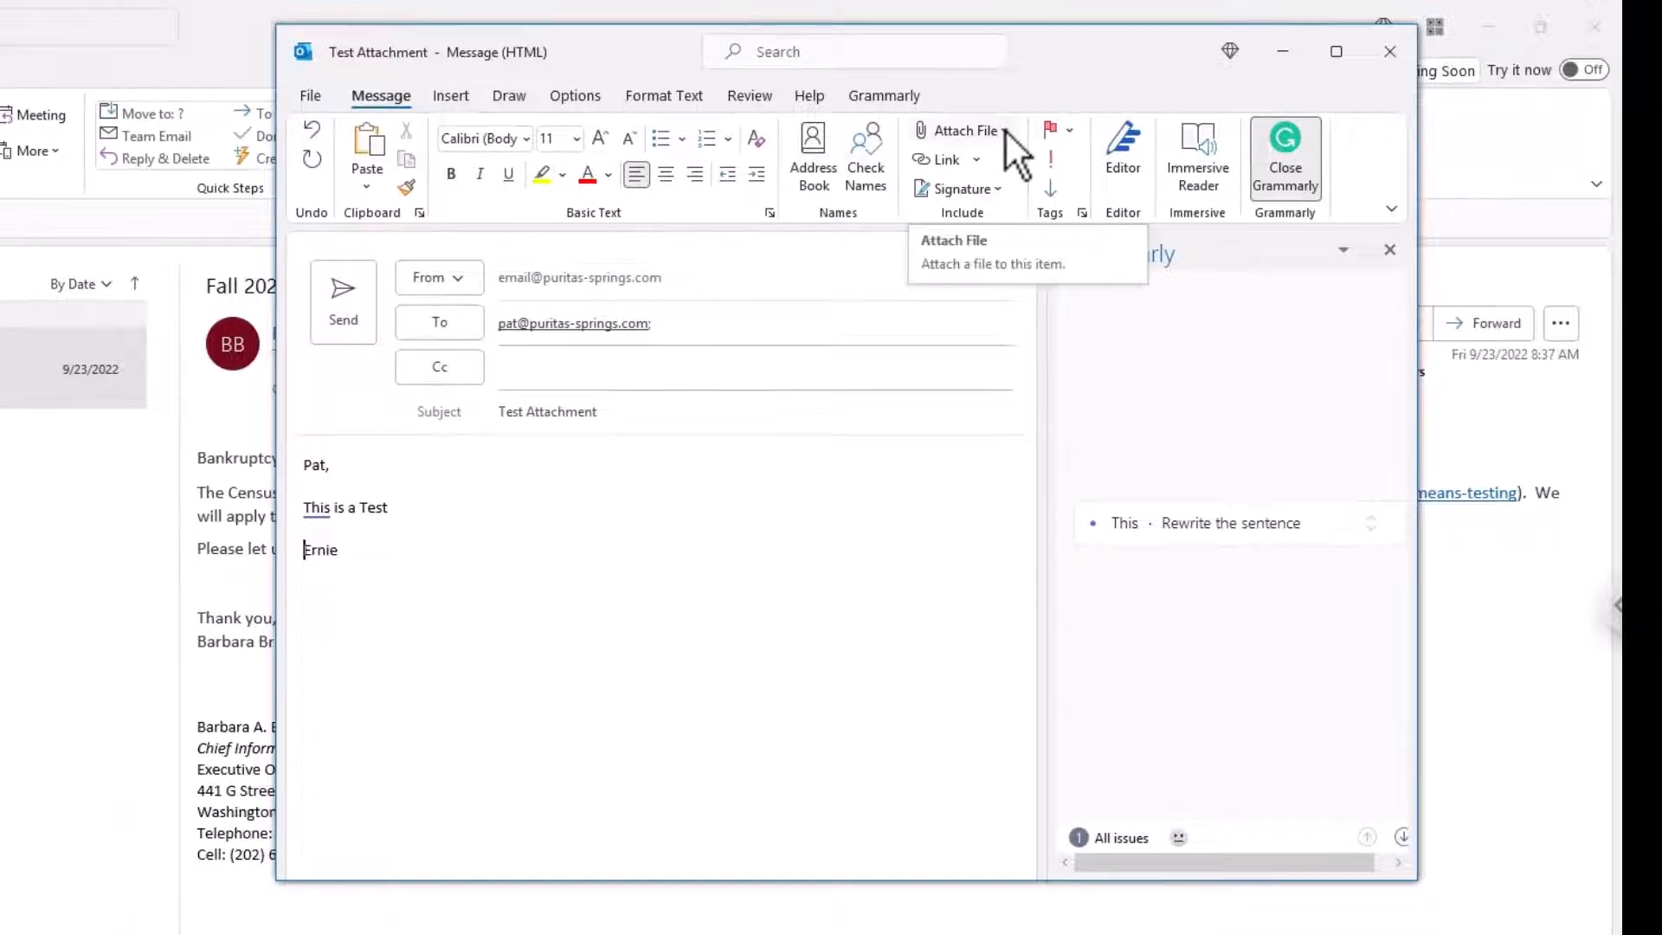
pyautogui.click(1004, 129)
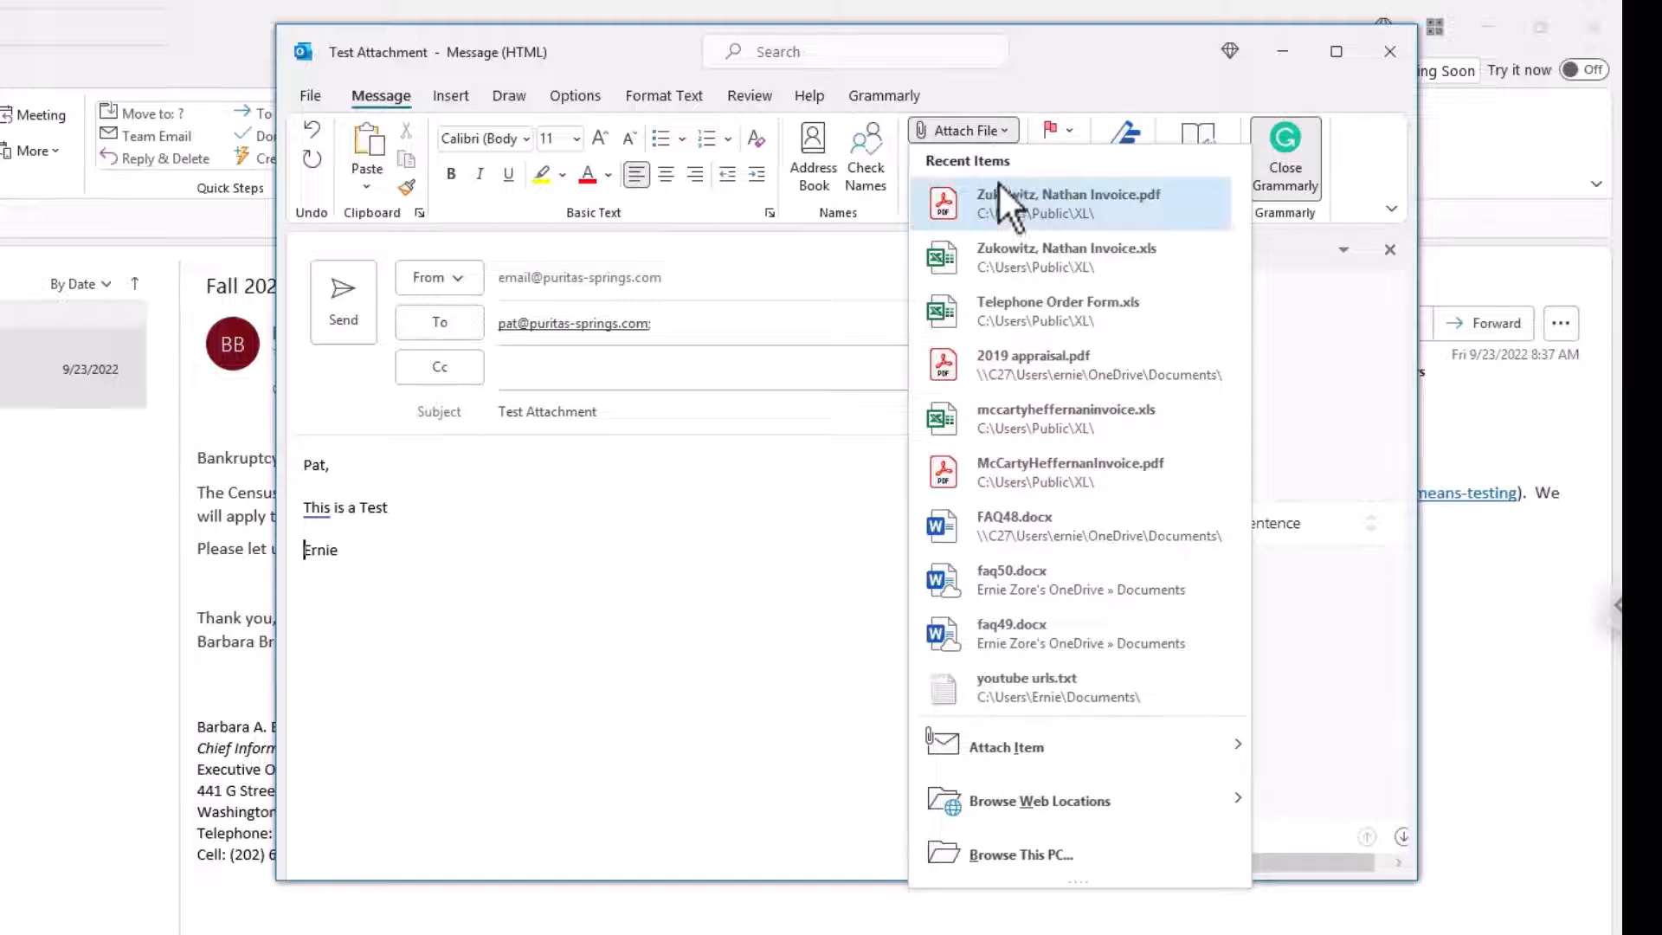
pyautogui.click(1008, 856)
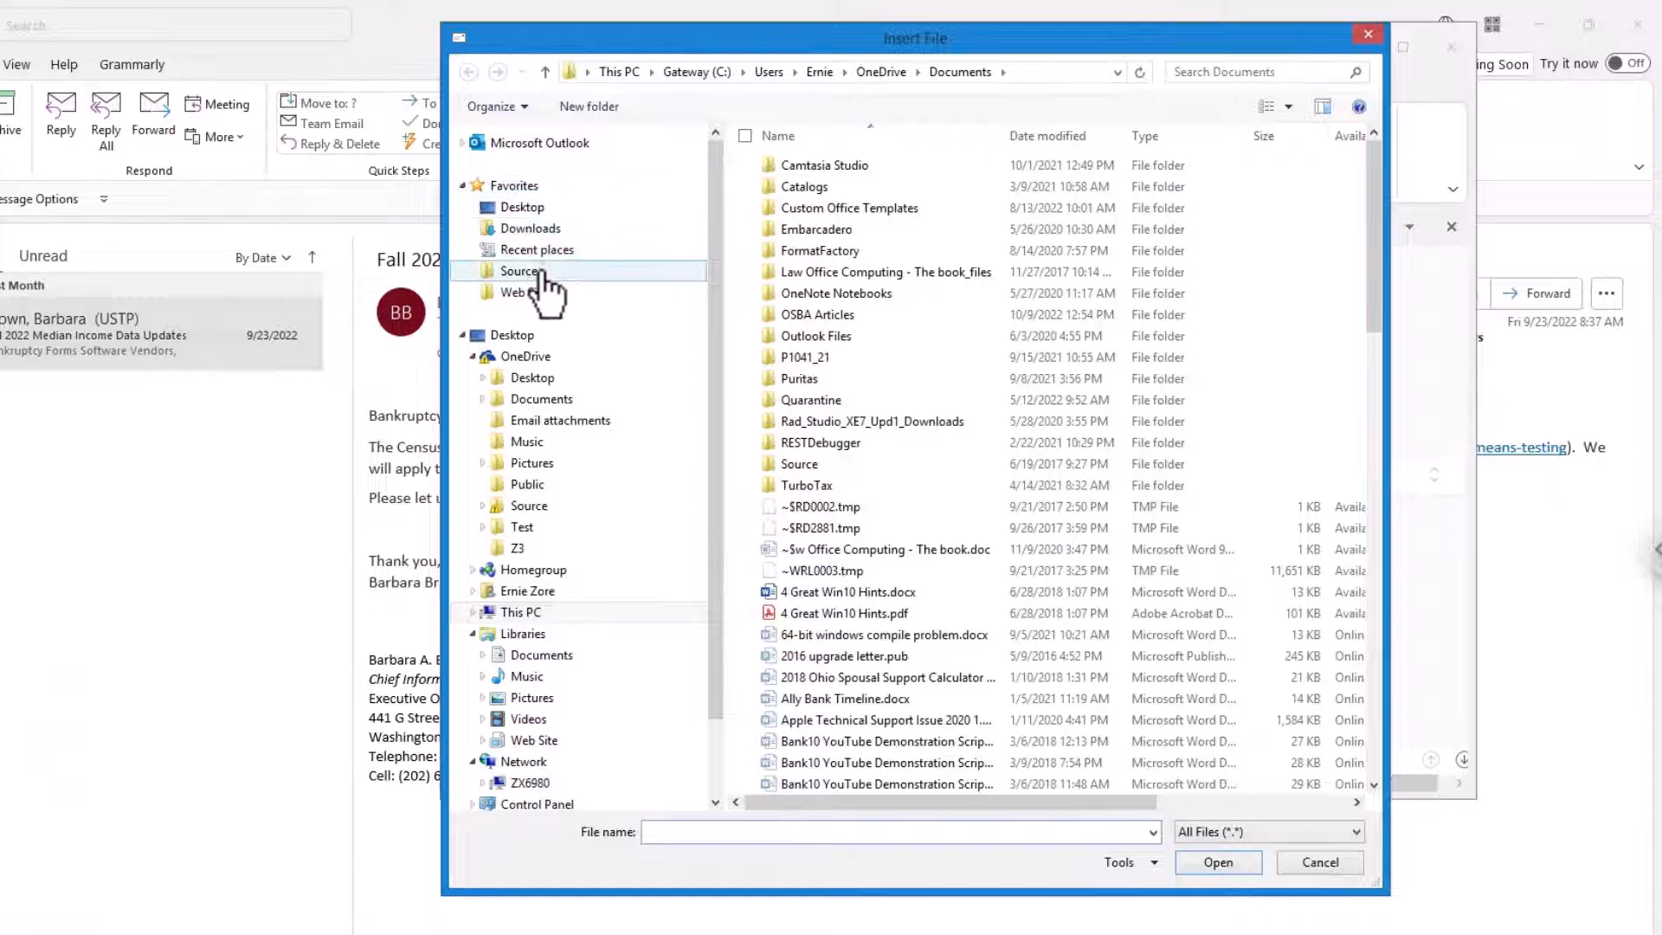
# Step: Insert 'ssl csr and private key file.txt' (3 KB) from OneDrive Documents as the attachment
pyautogui.click(542, 400)
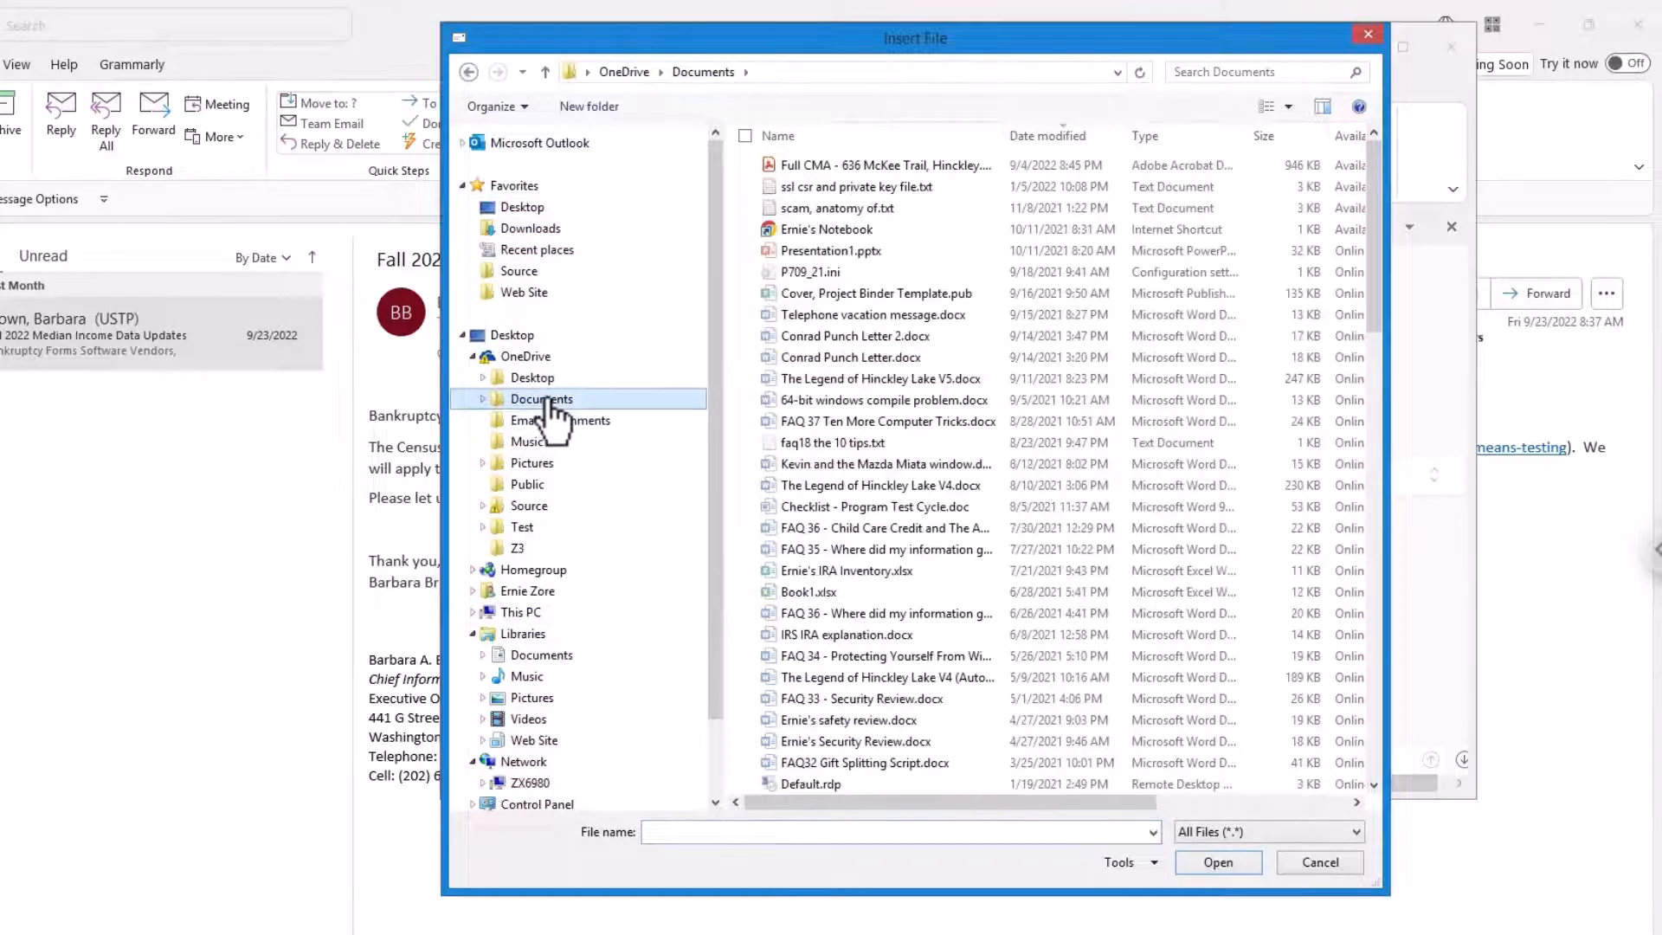
pyautogui.click(812, 186)
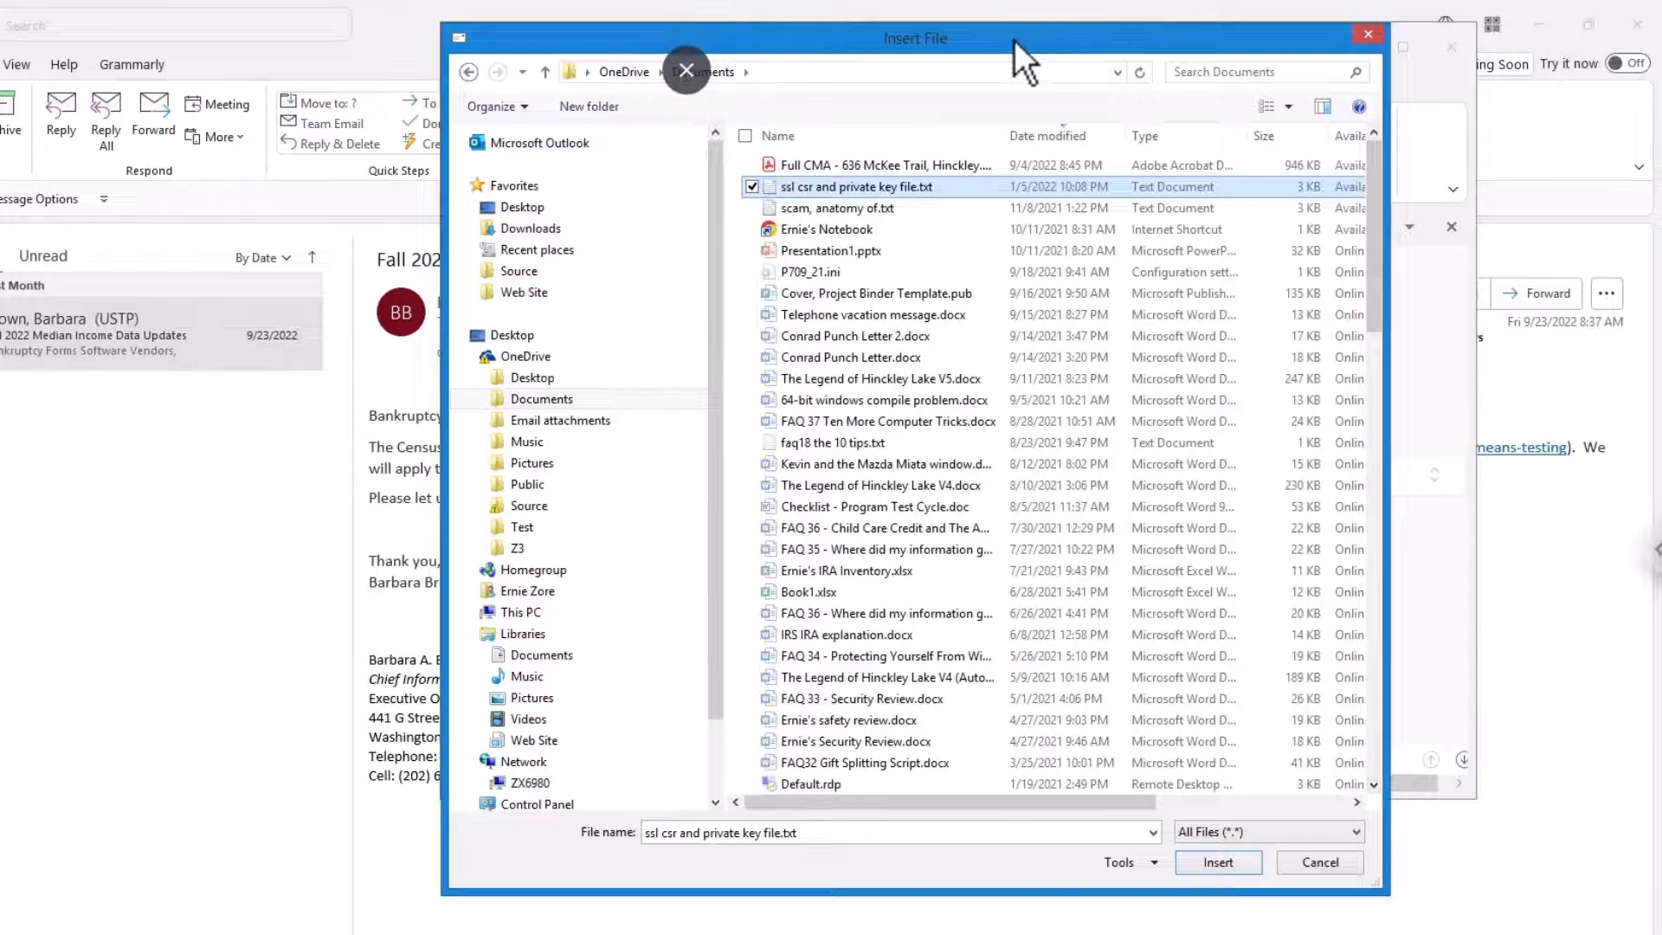
pyautogui.moveTo(1014, 40); pyautogui.dragTo(782, 15)
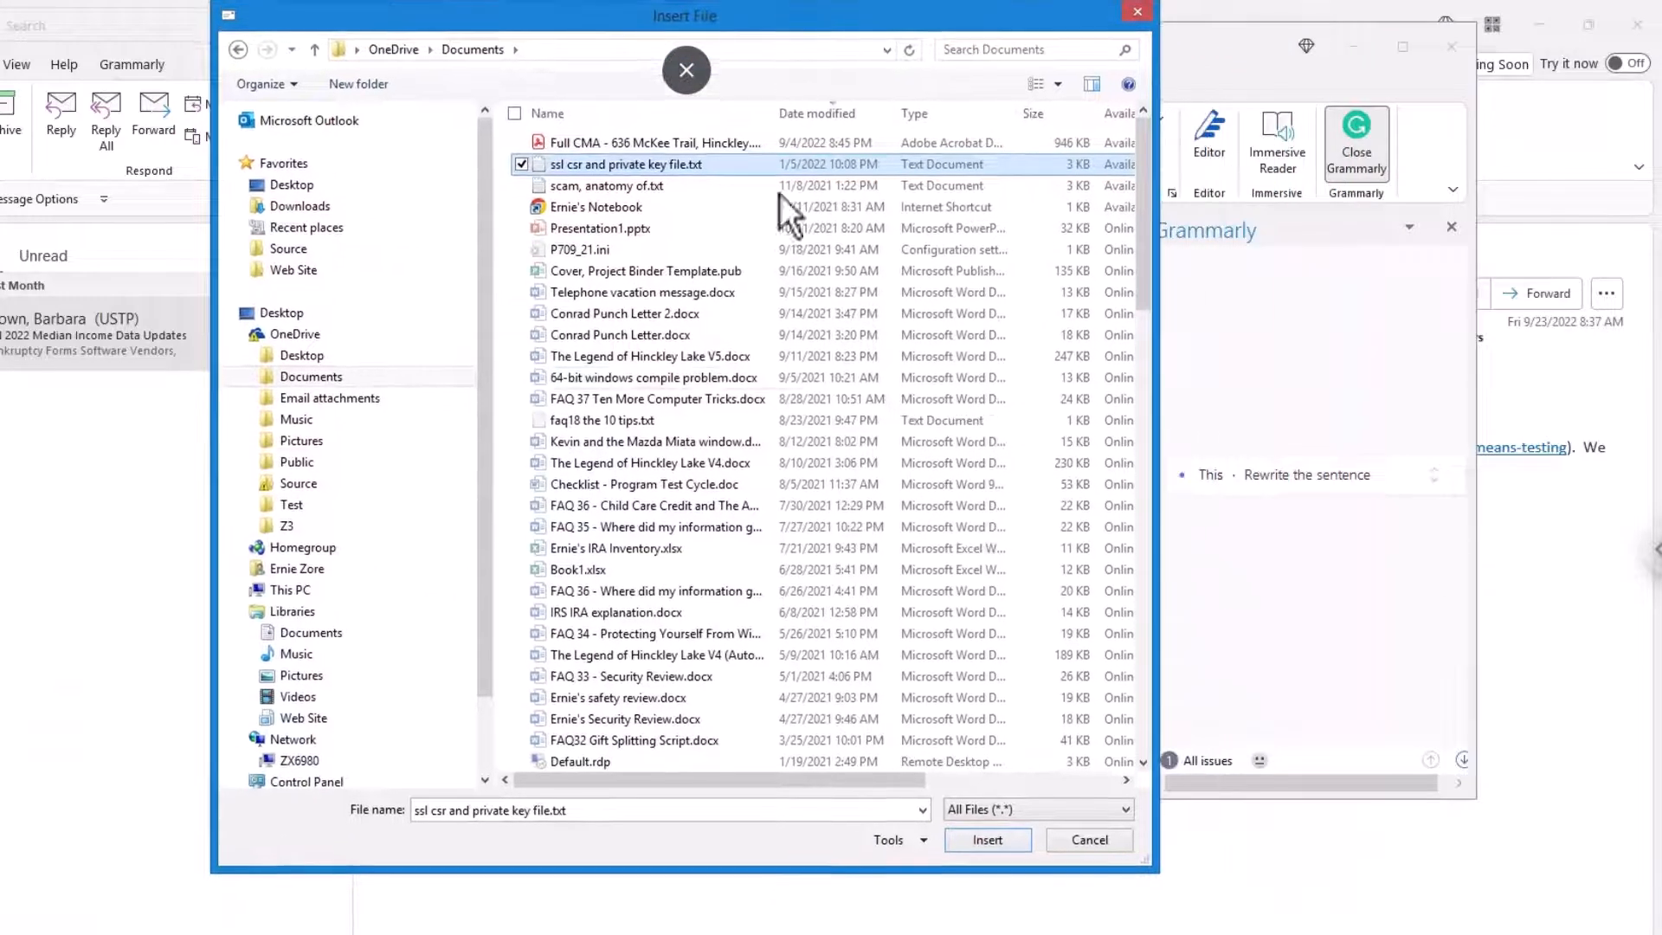
pyautogui.click(985, 836)
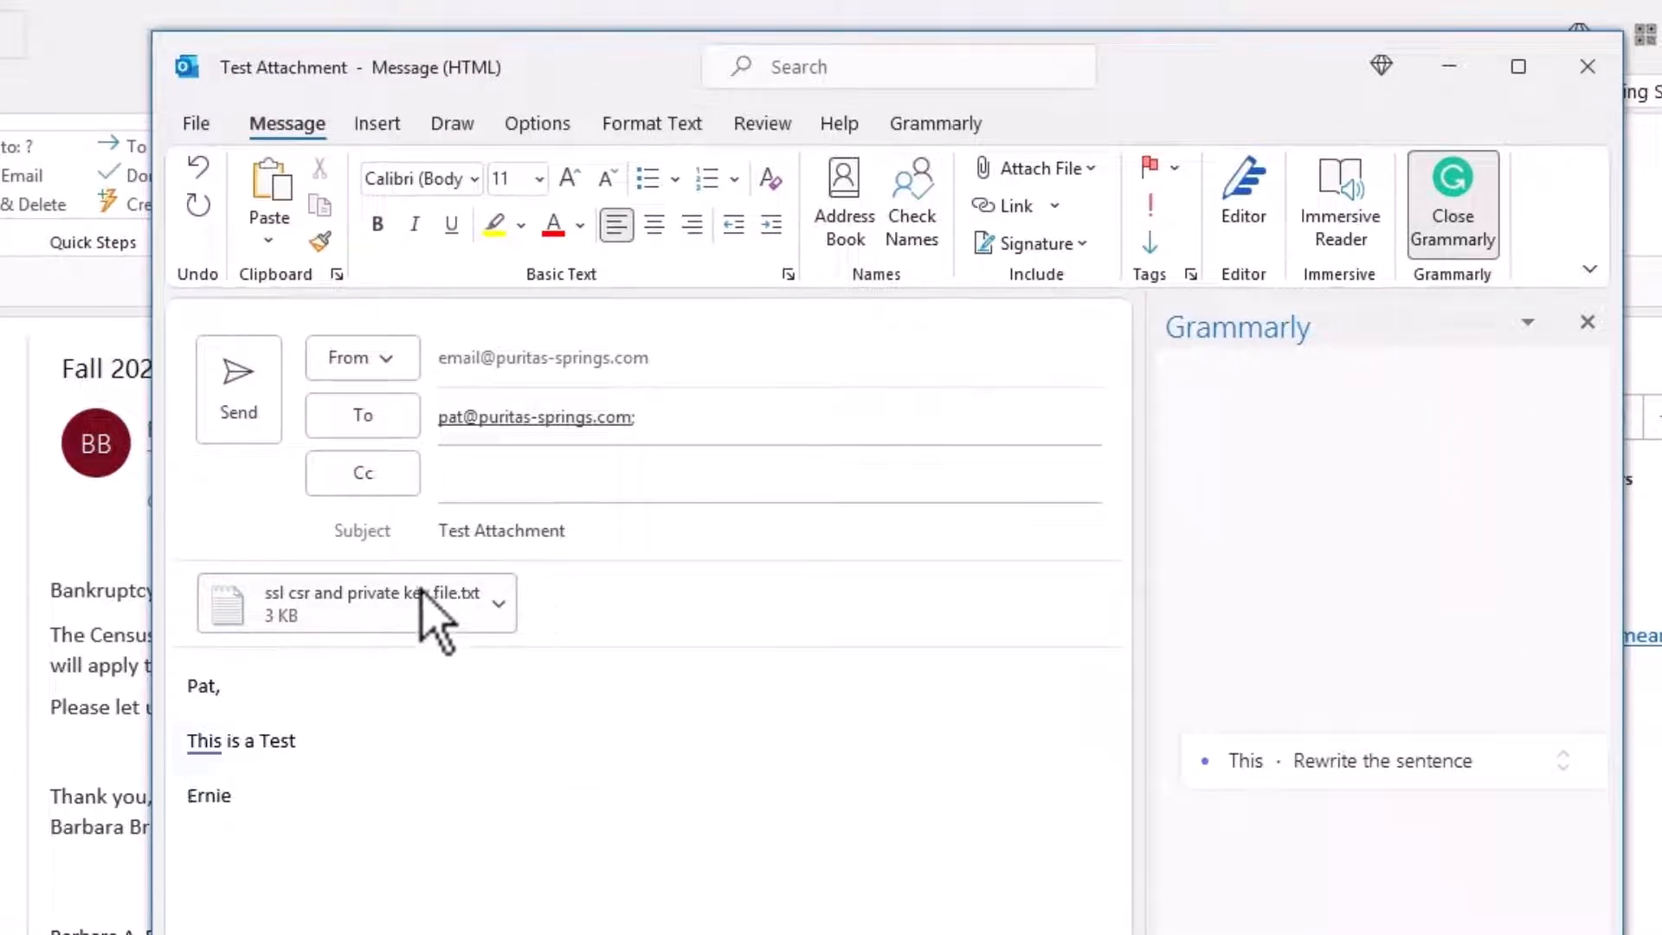
# Step: Check the attachment's options menu, then restore Outlook to a smaller window
pyautogui.click(500, 605)
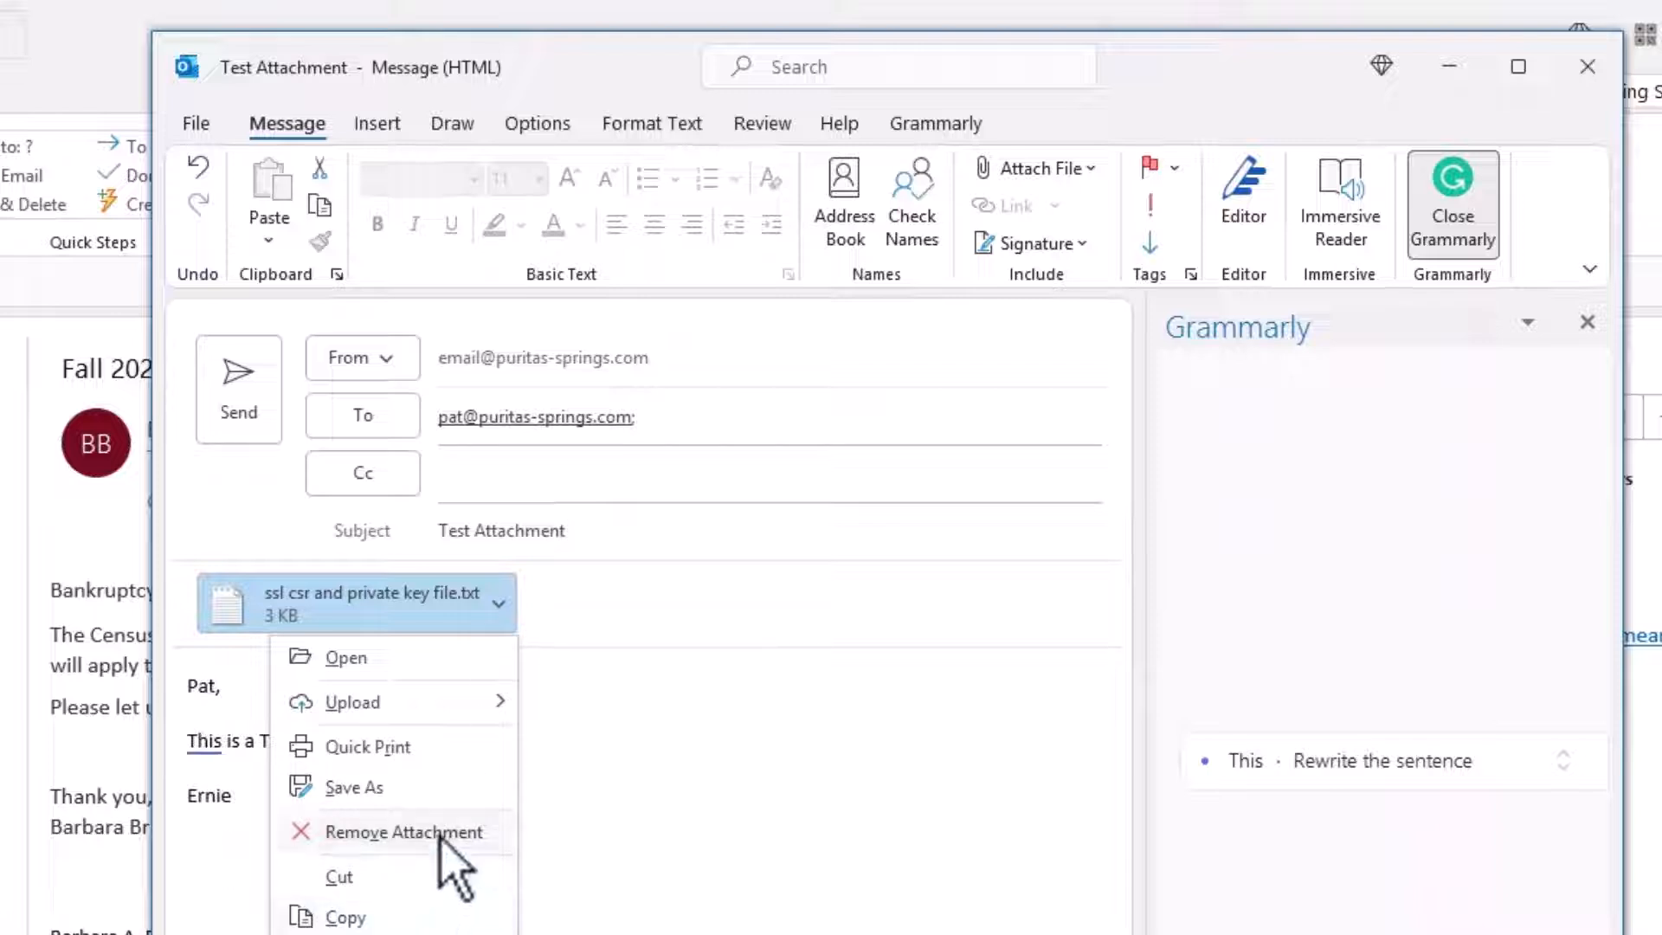
pyautogui.click(694, 549)
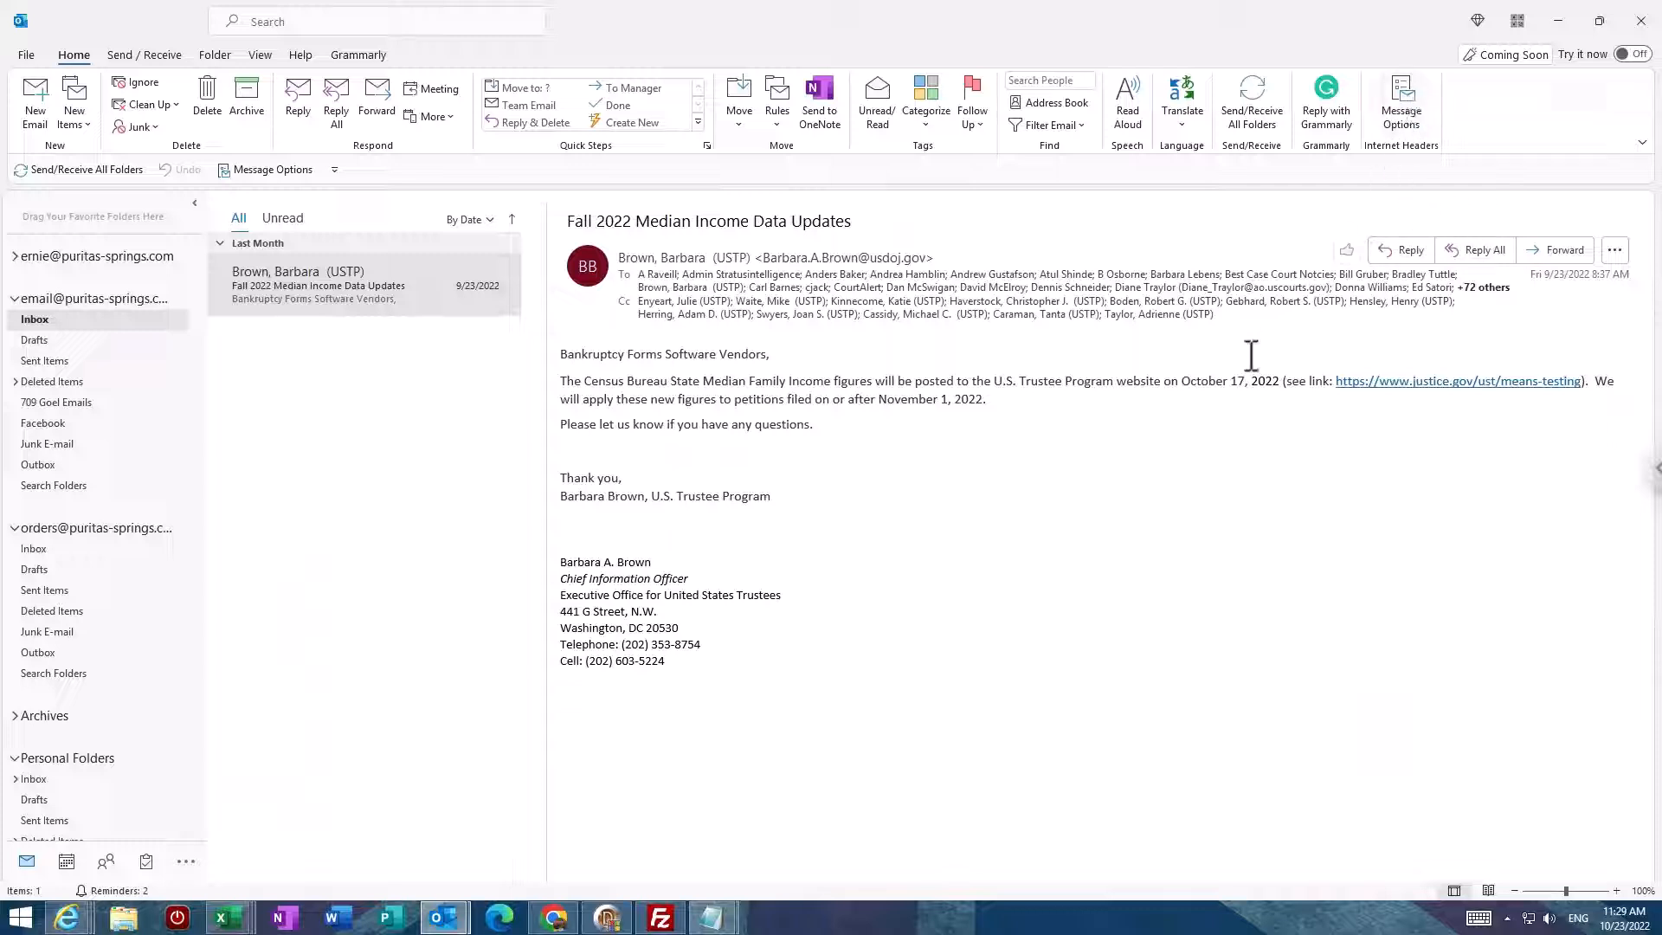
pyautogui.doubleClick(976, 13)
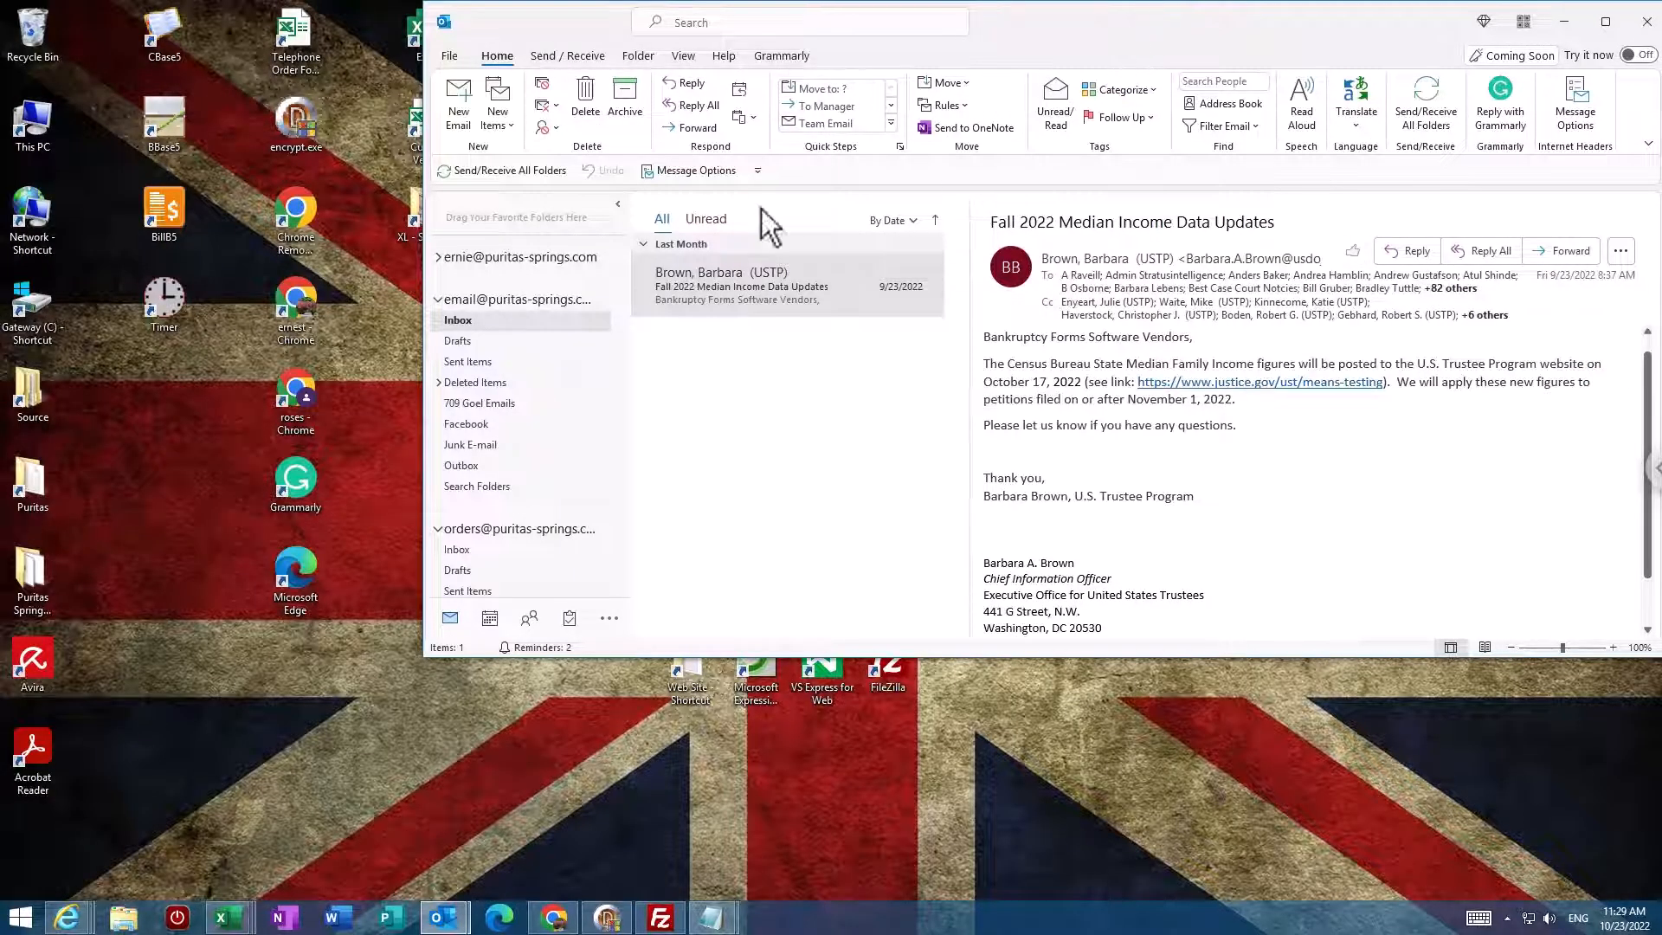
# Step: Reopen Documents in File Explorer and select '2011 Federal Employment Tax Payments.xlsx' without renaming it
pyautogui.click(127, 919)
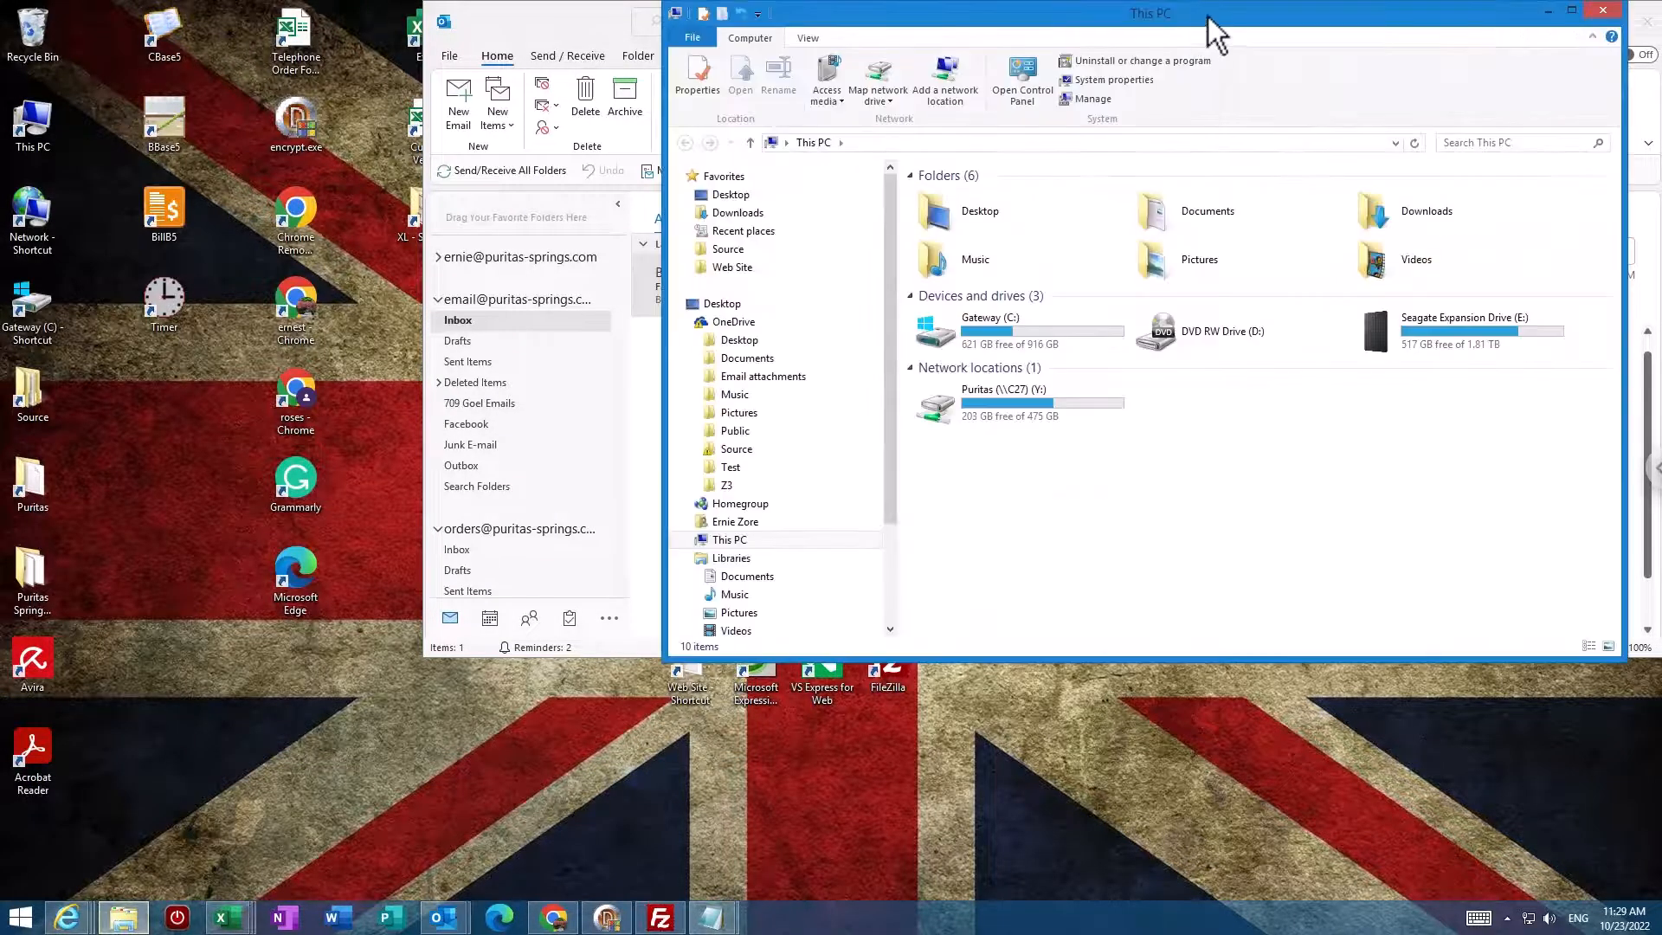
pyautogui.moveTo(1208, 17); pyautogui.dragTo(583, 470)
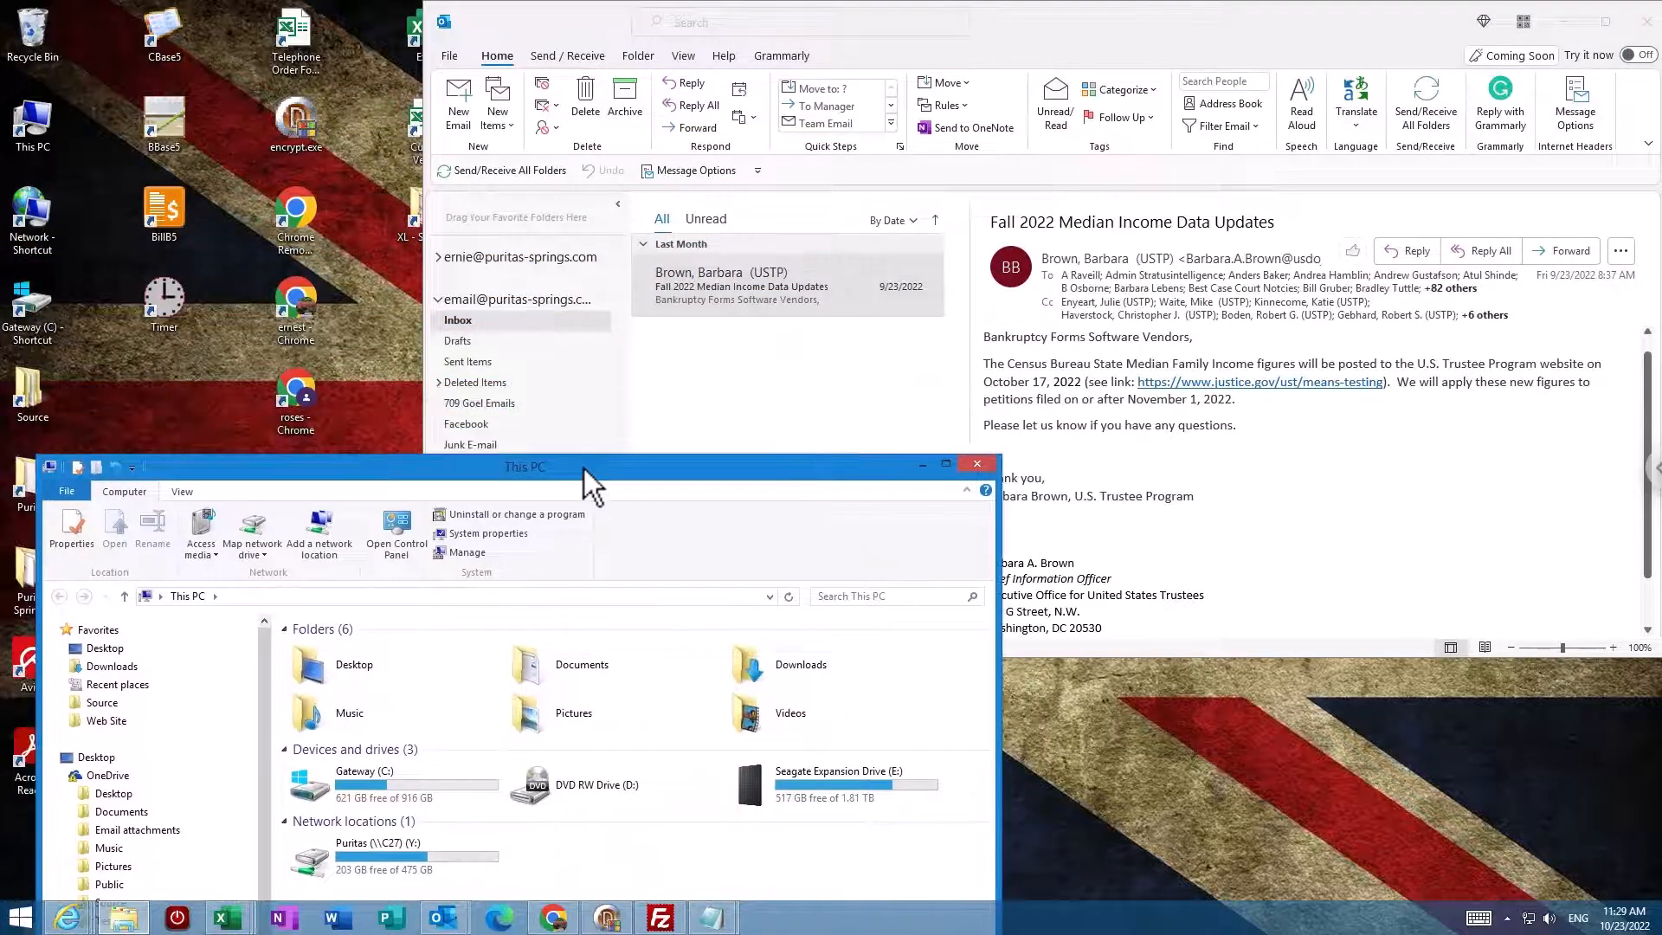
pyautogui.click(570, 668)
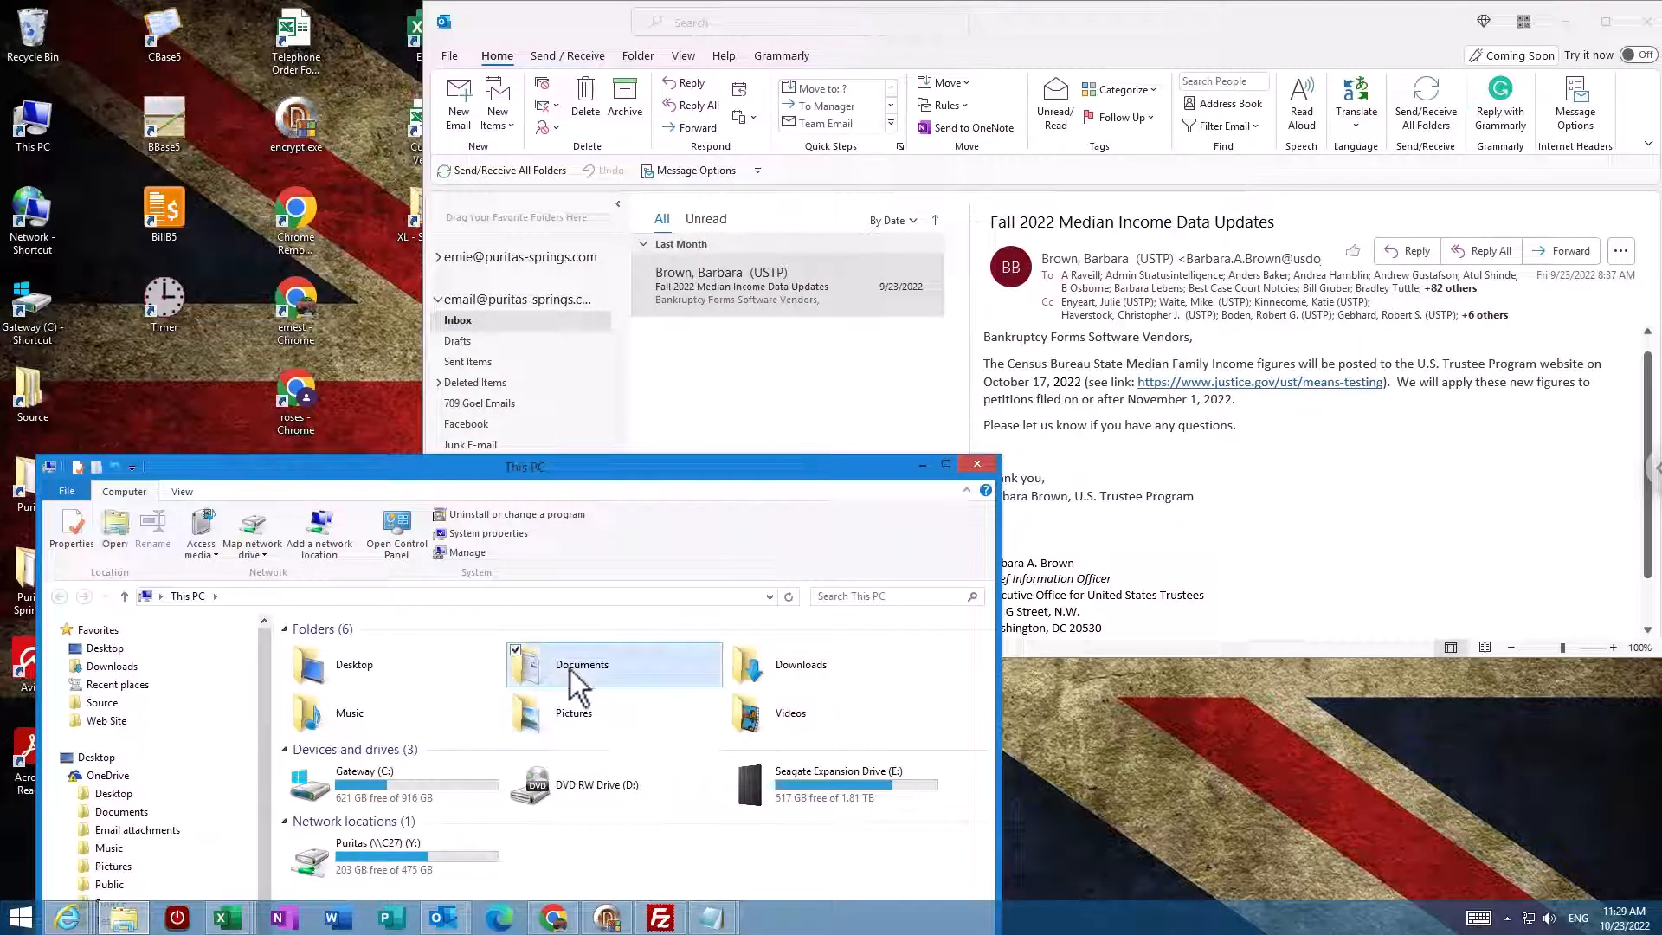
pyautogui.doubleClick(569, 665)
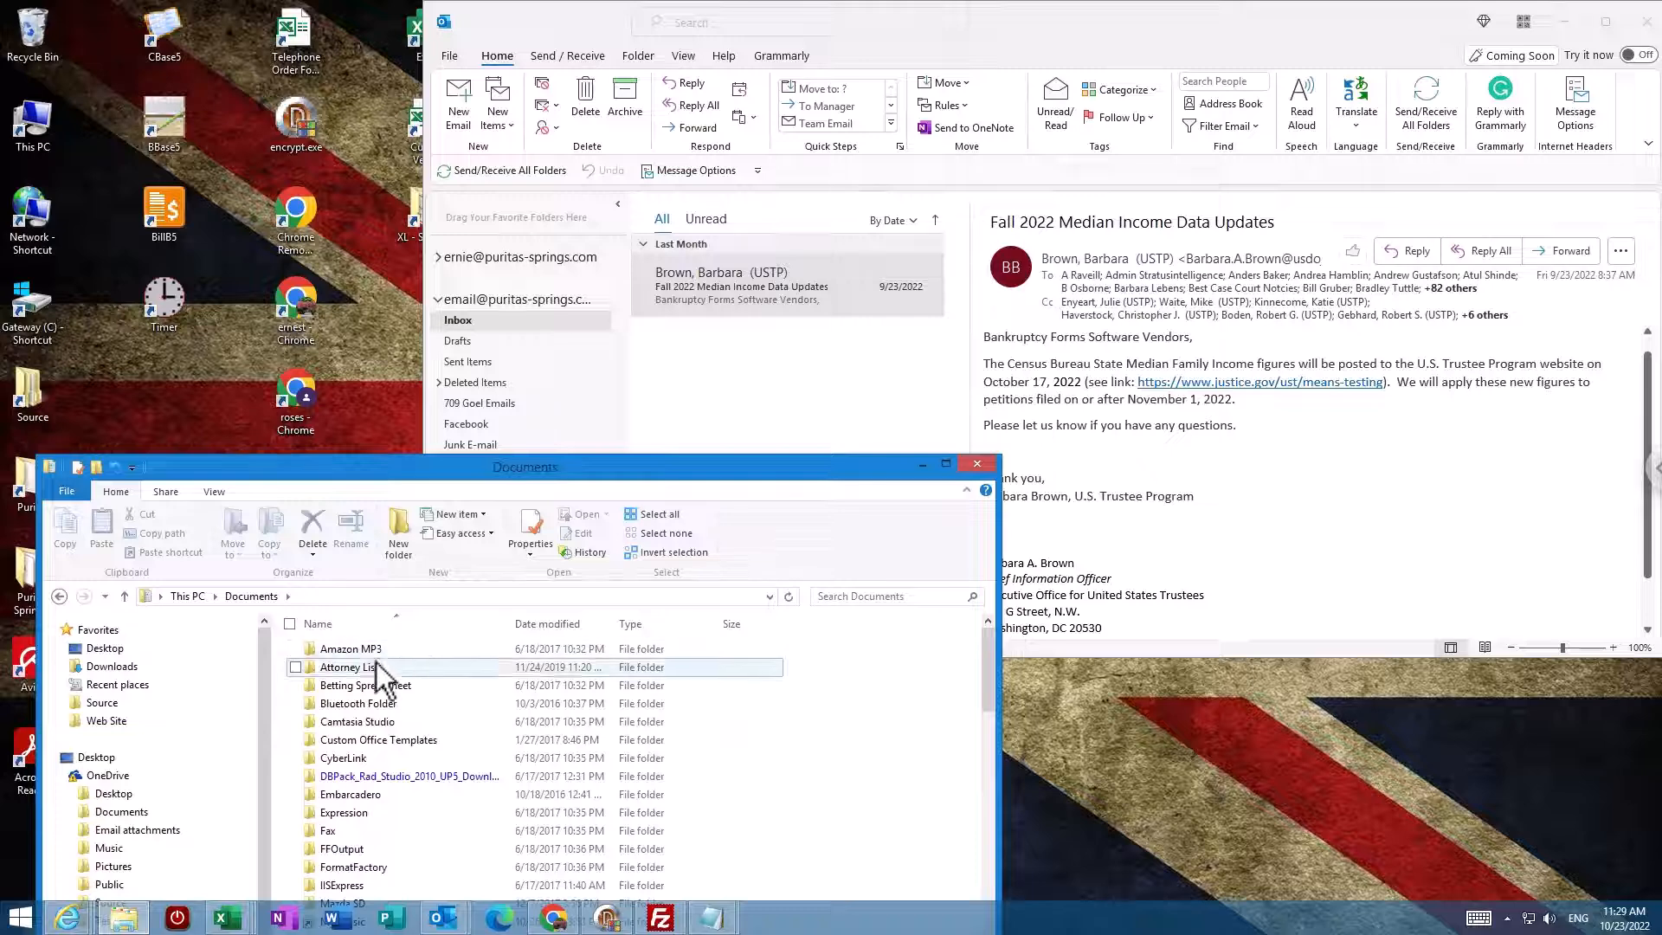
pyautogui.moveTo(988, 680); pyautogui.dragTo(969, 808)
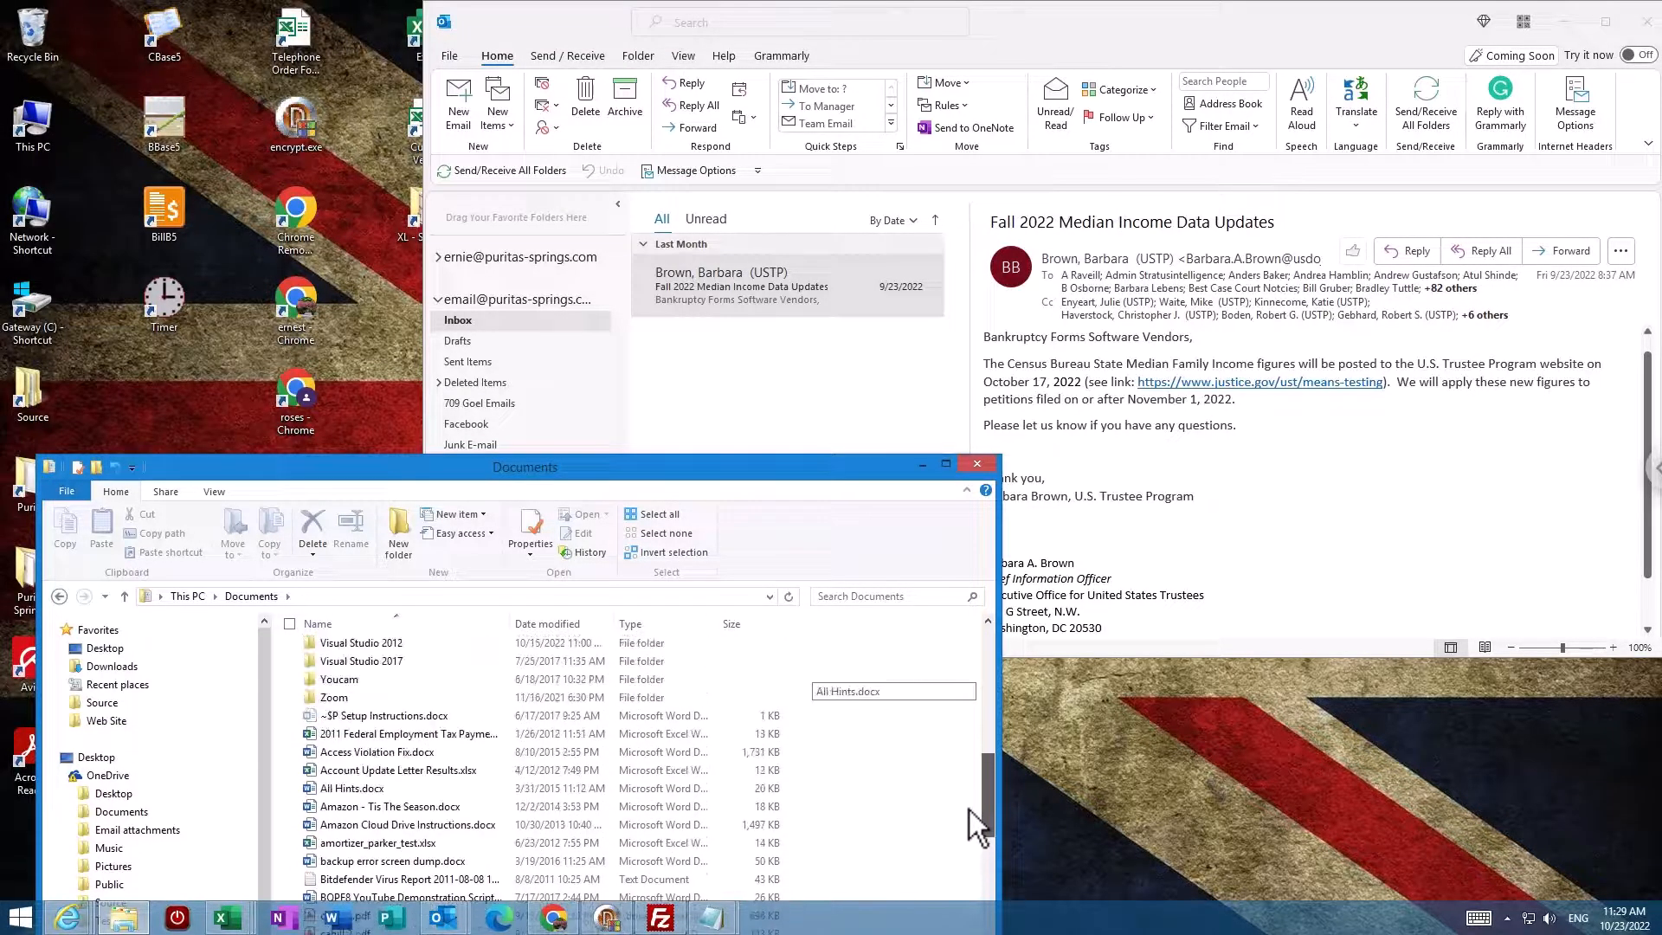
pyautogui.click(403, 730)
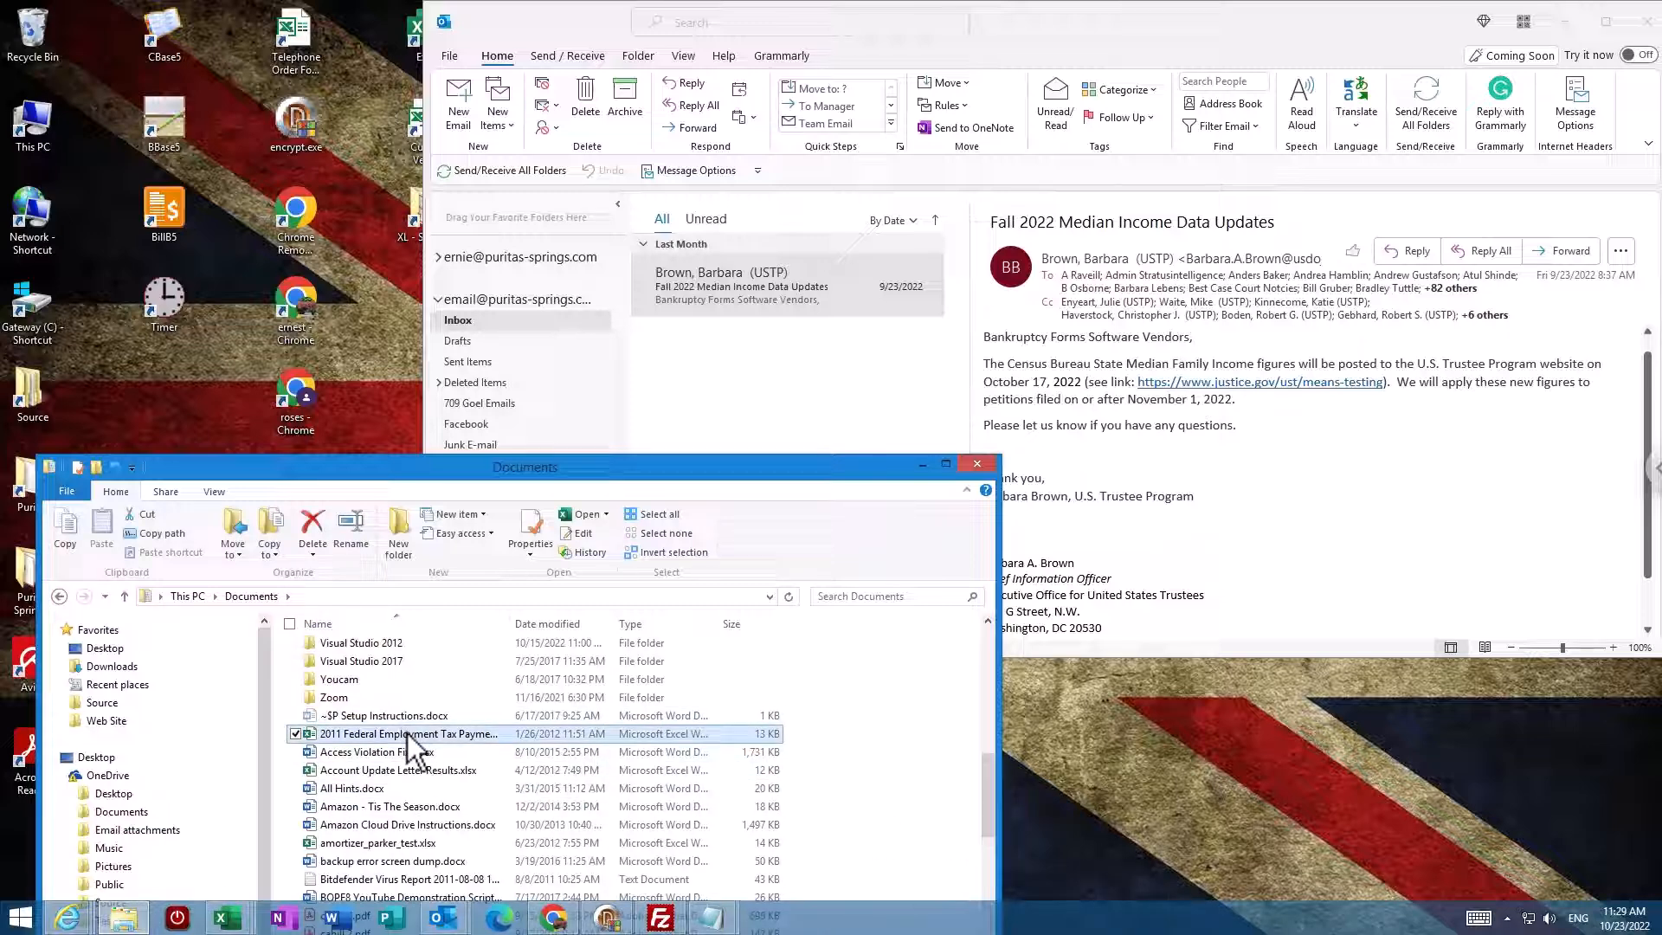
pyautogui.press('F2')
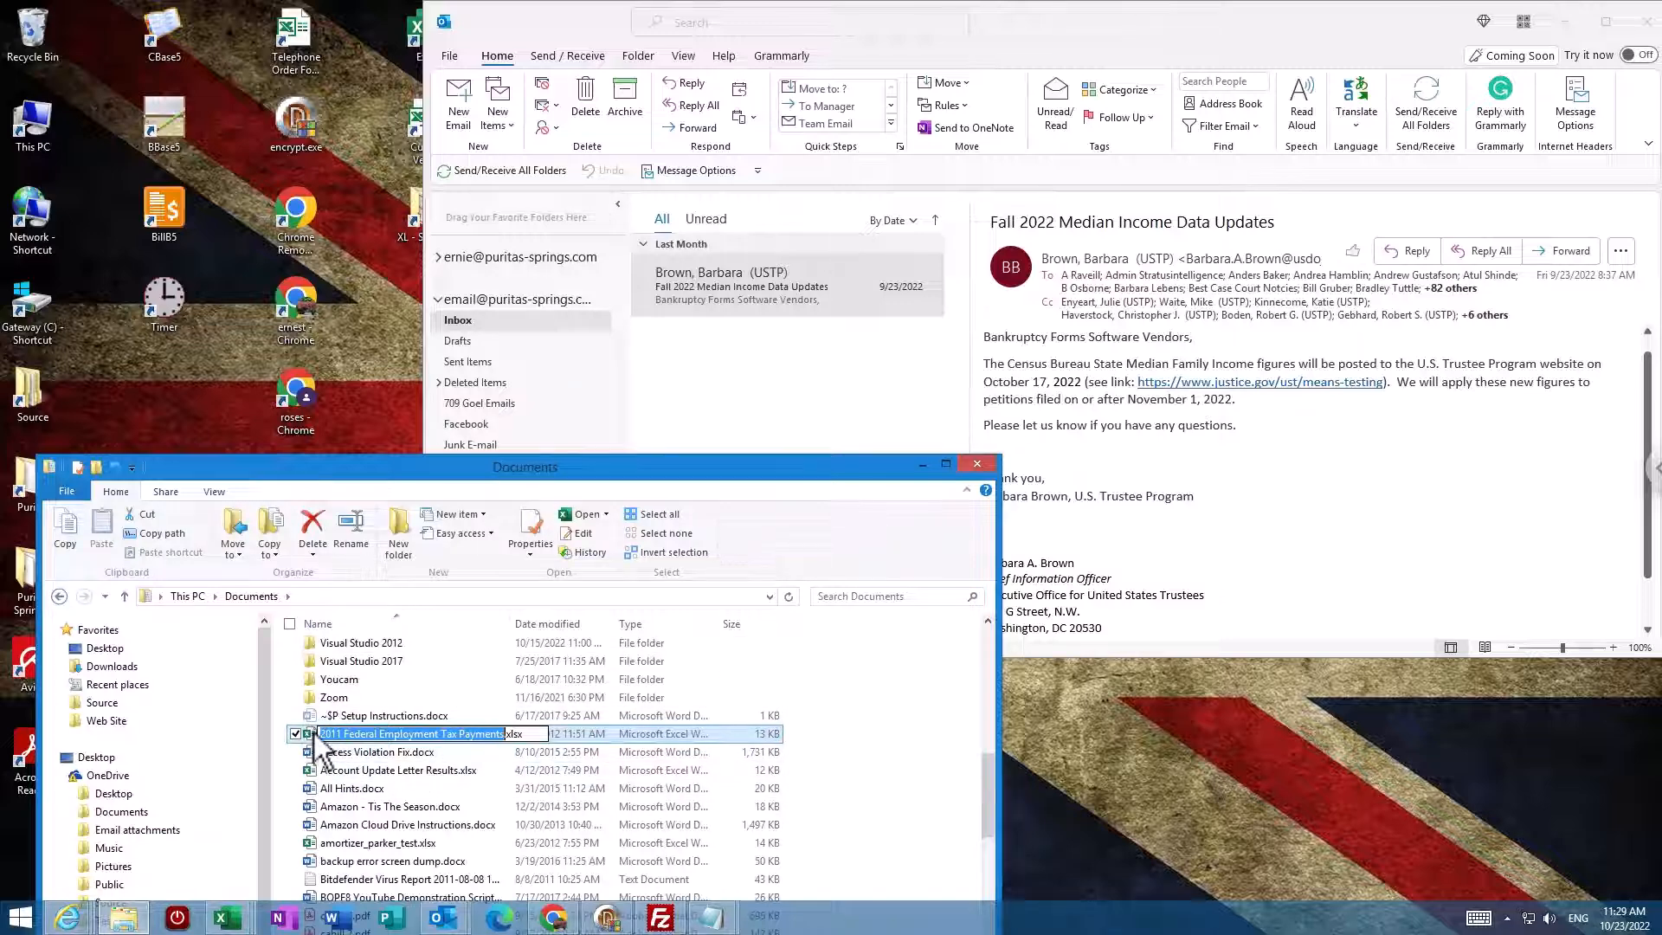
pyautogui.press('Escape')
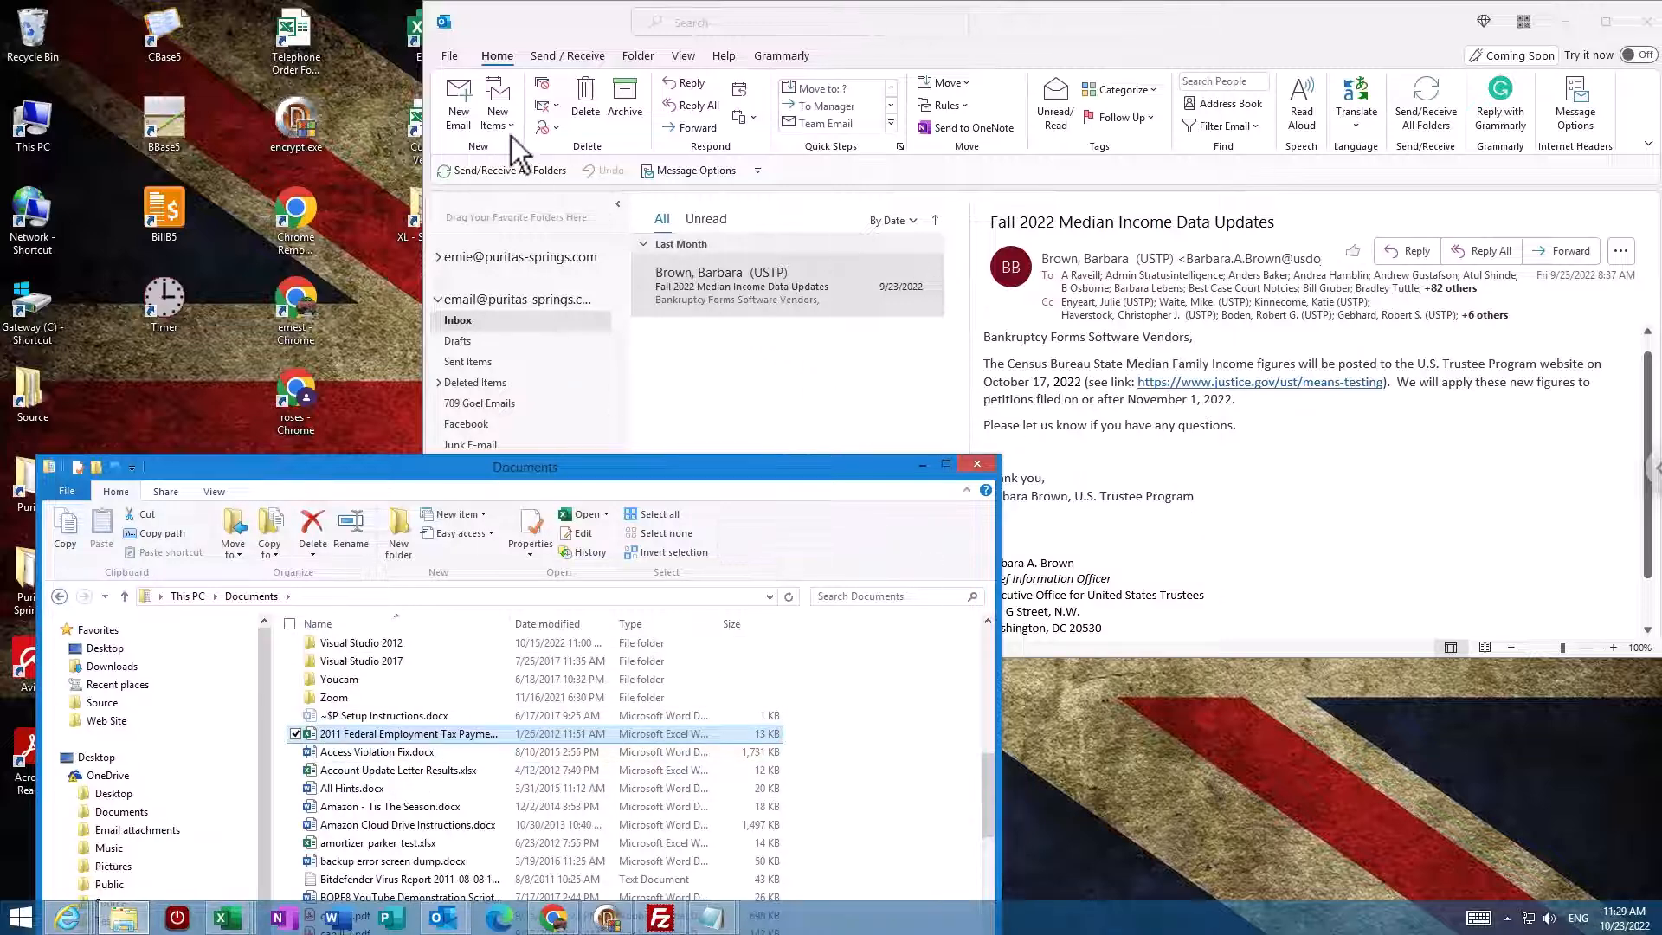
pyautogui.click(470, 102)
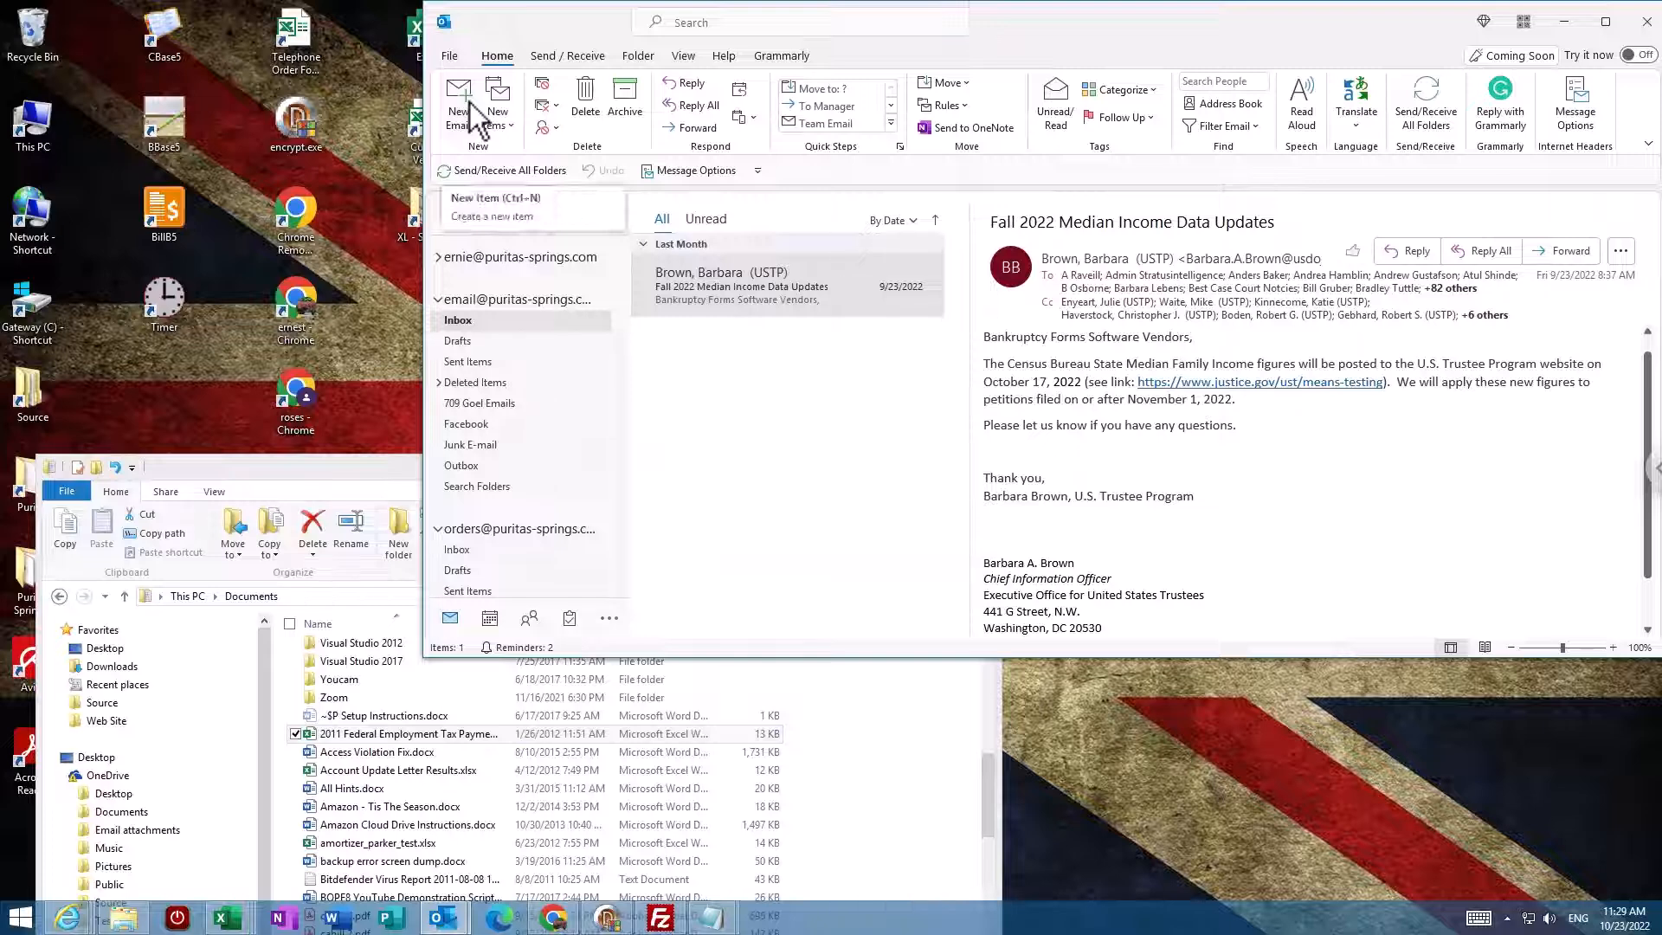
pyautogui.click(469, 104)
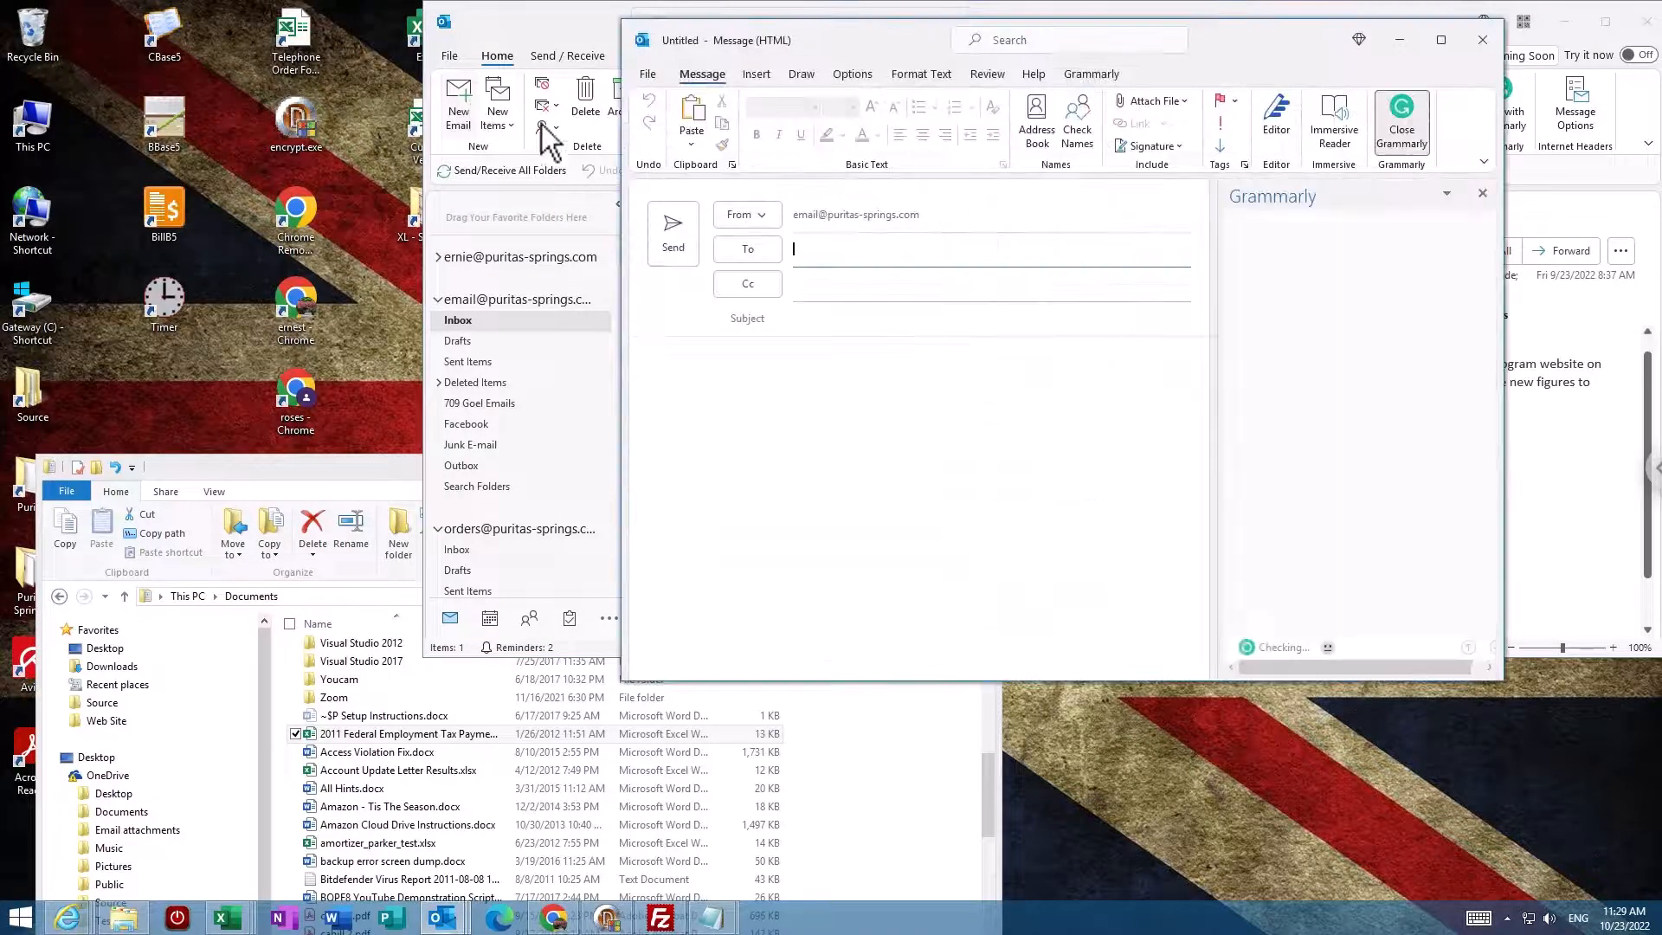
pyautogui.click(800, 381)
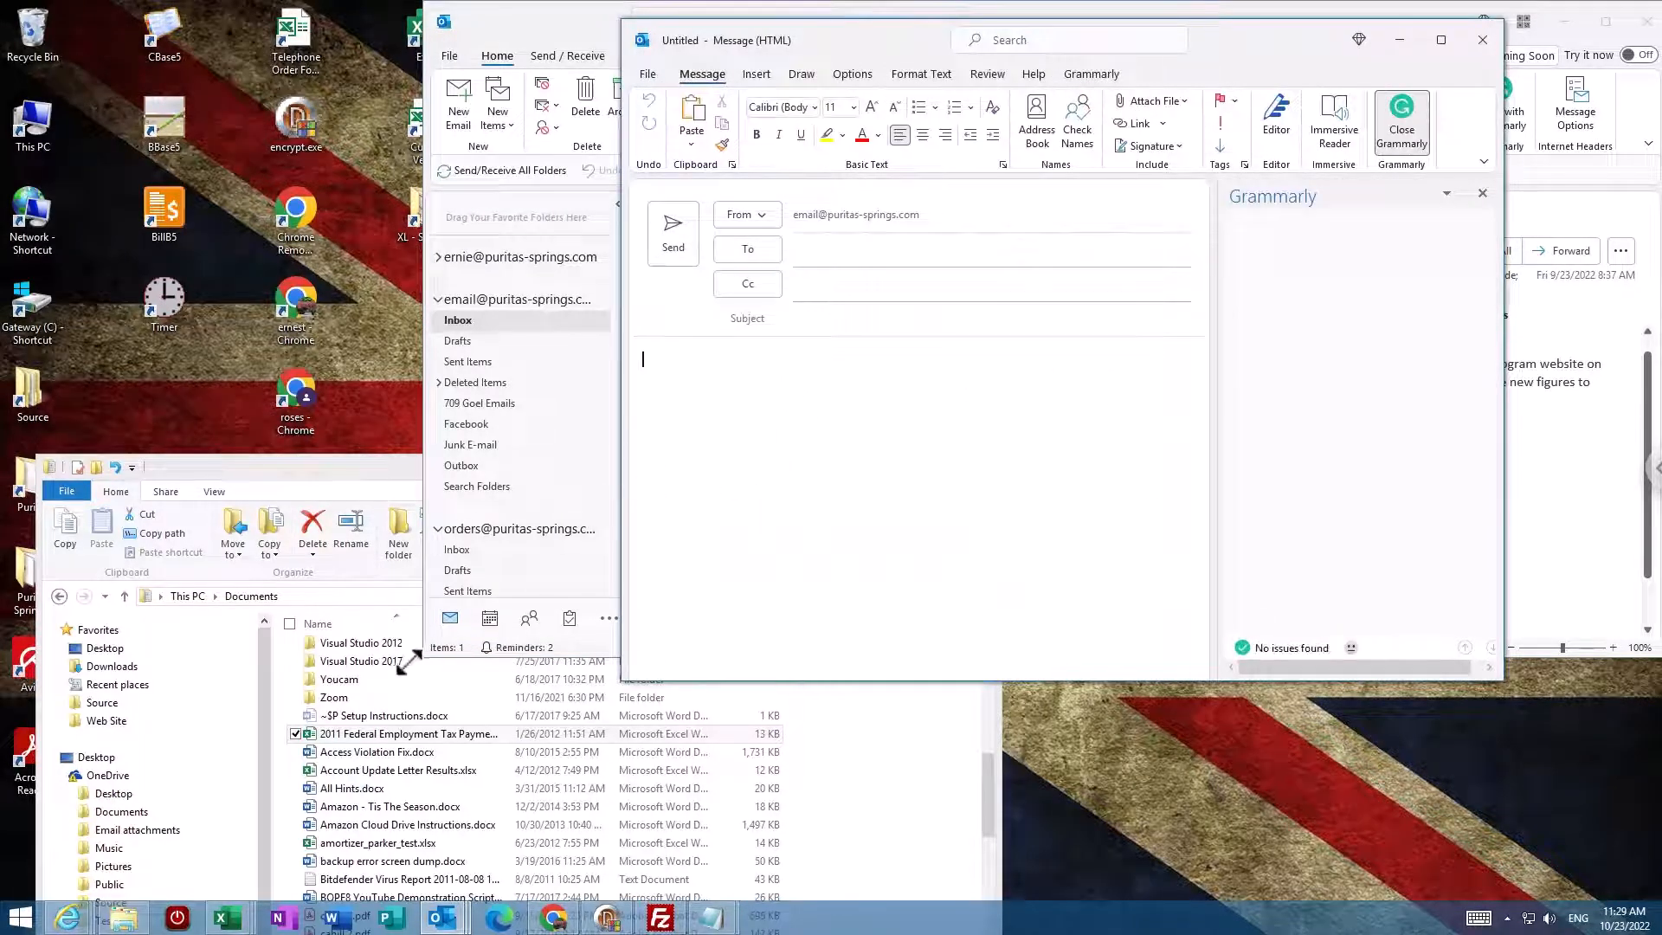
pyautogui.moveTo(346, 735); pyautogui.dragTo(698, 513)
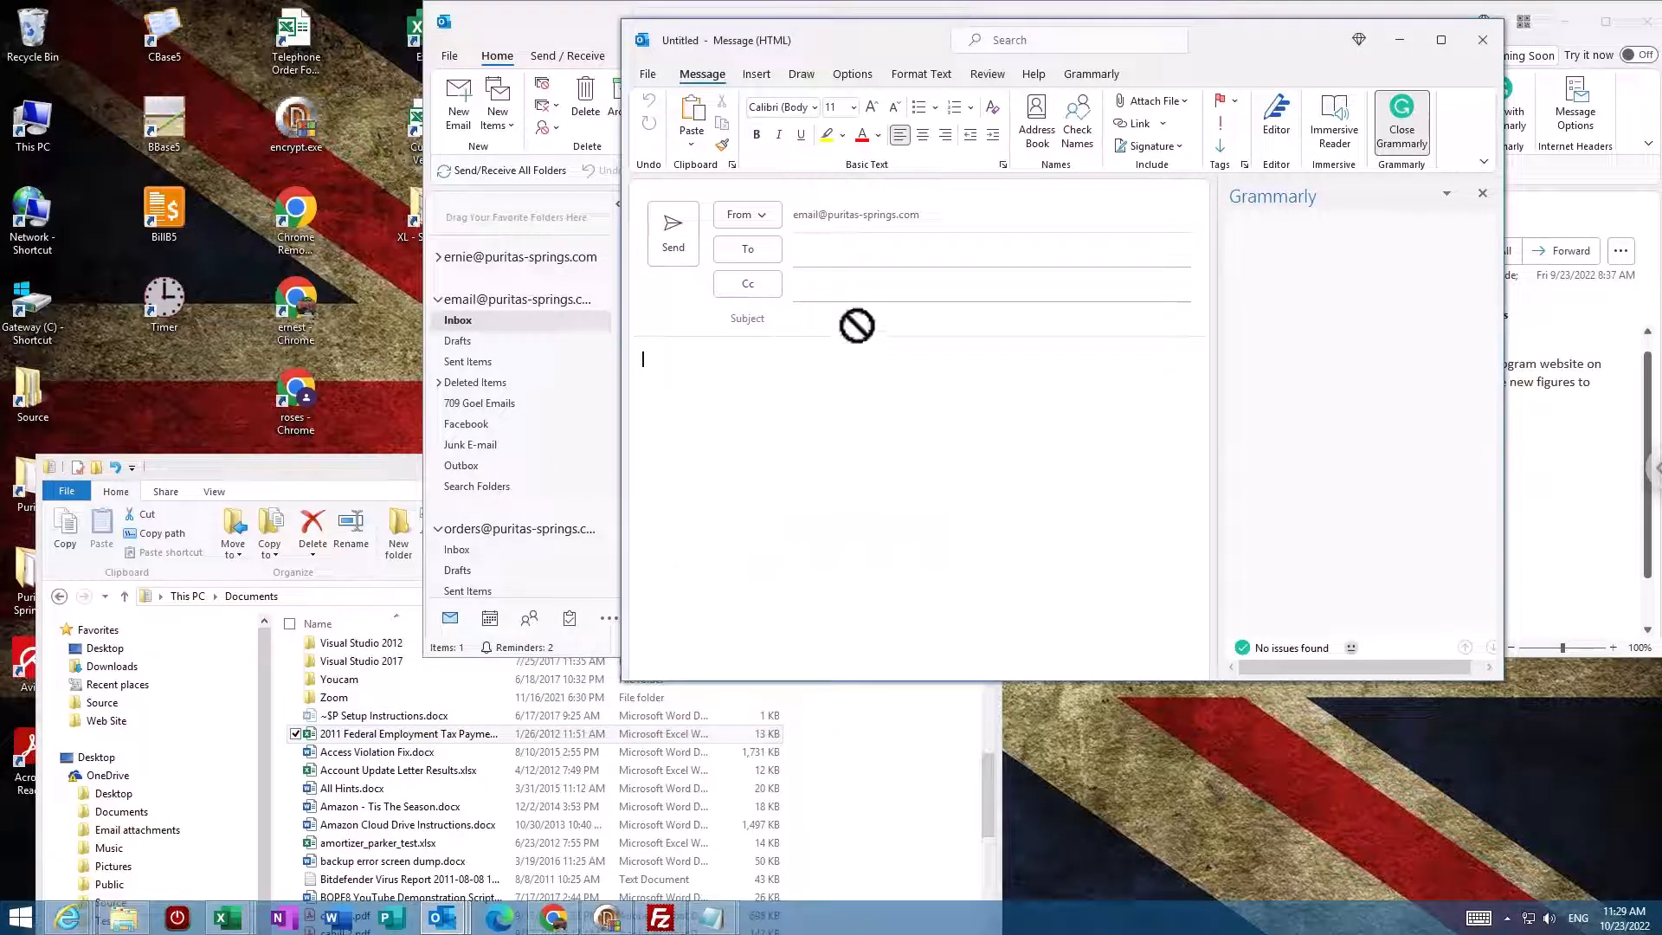
pyautogui.moveTo(857, 326); pyautogui.dragTo(824, 370)
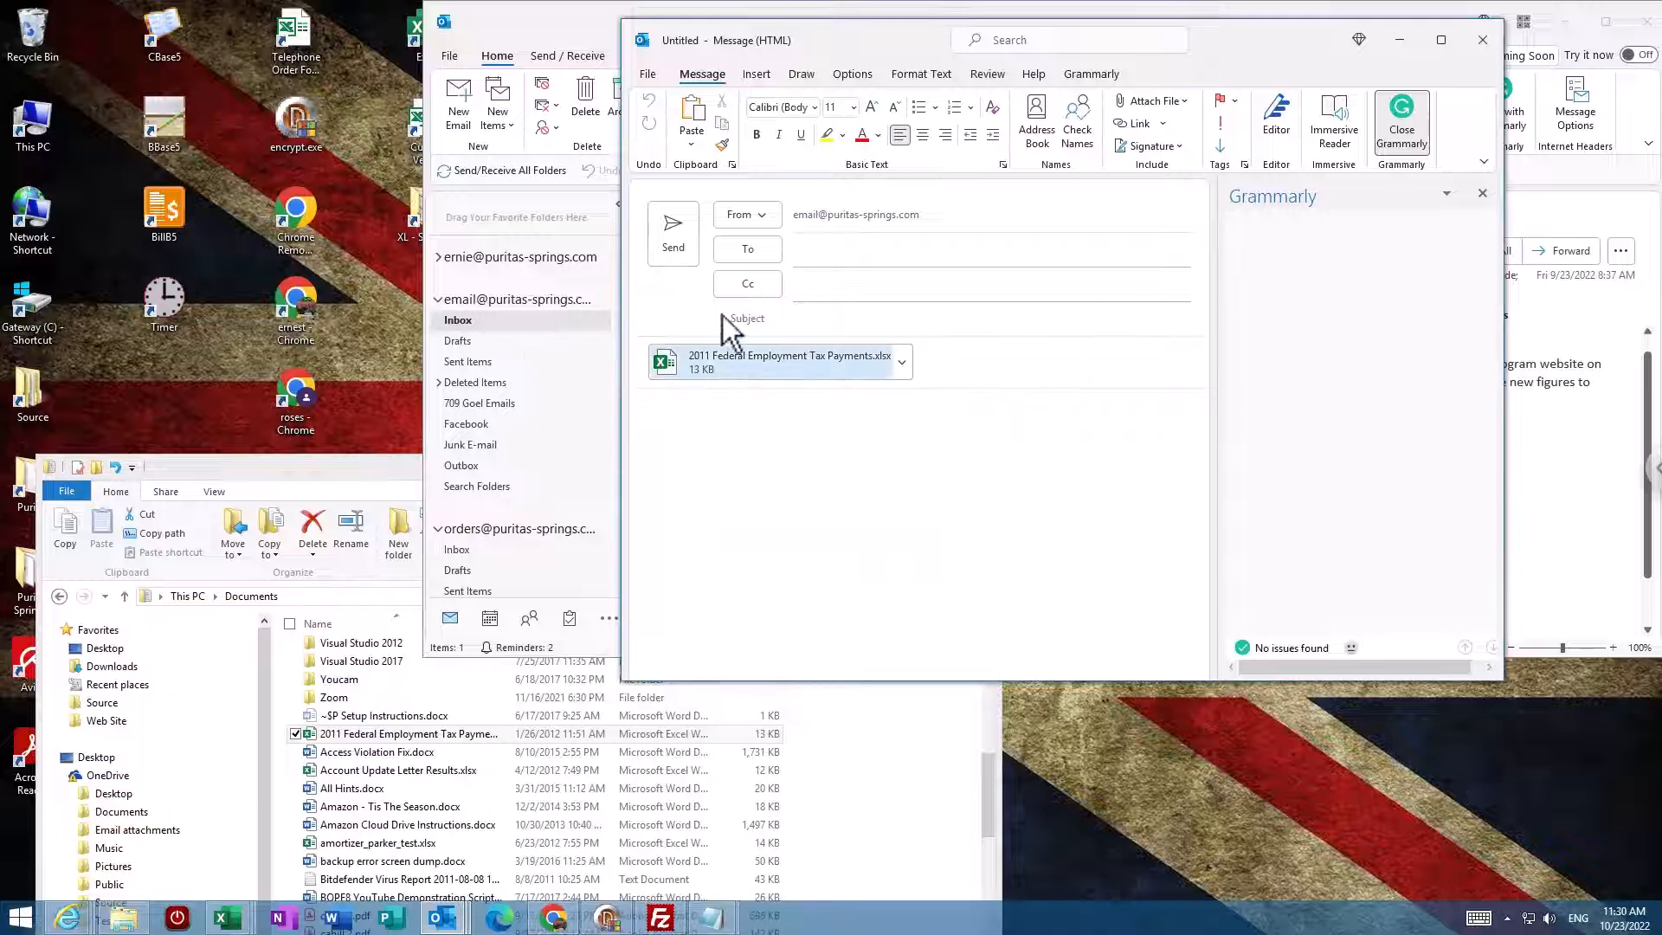
pyautogui.click(1484, 48)
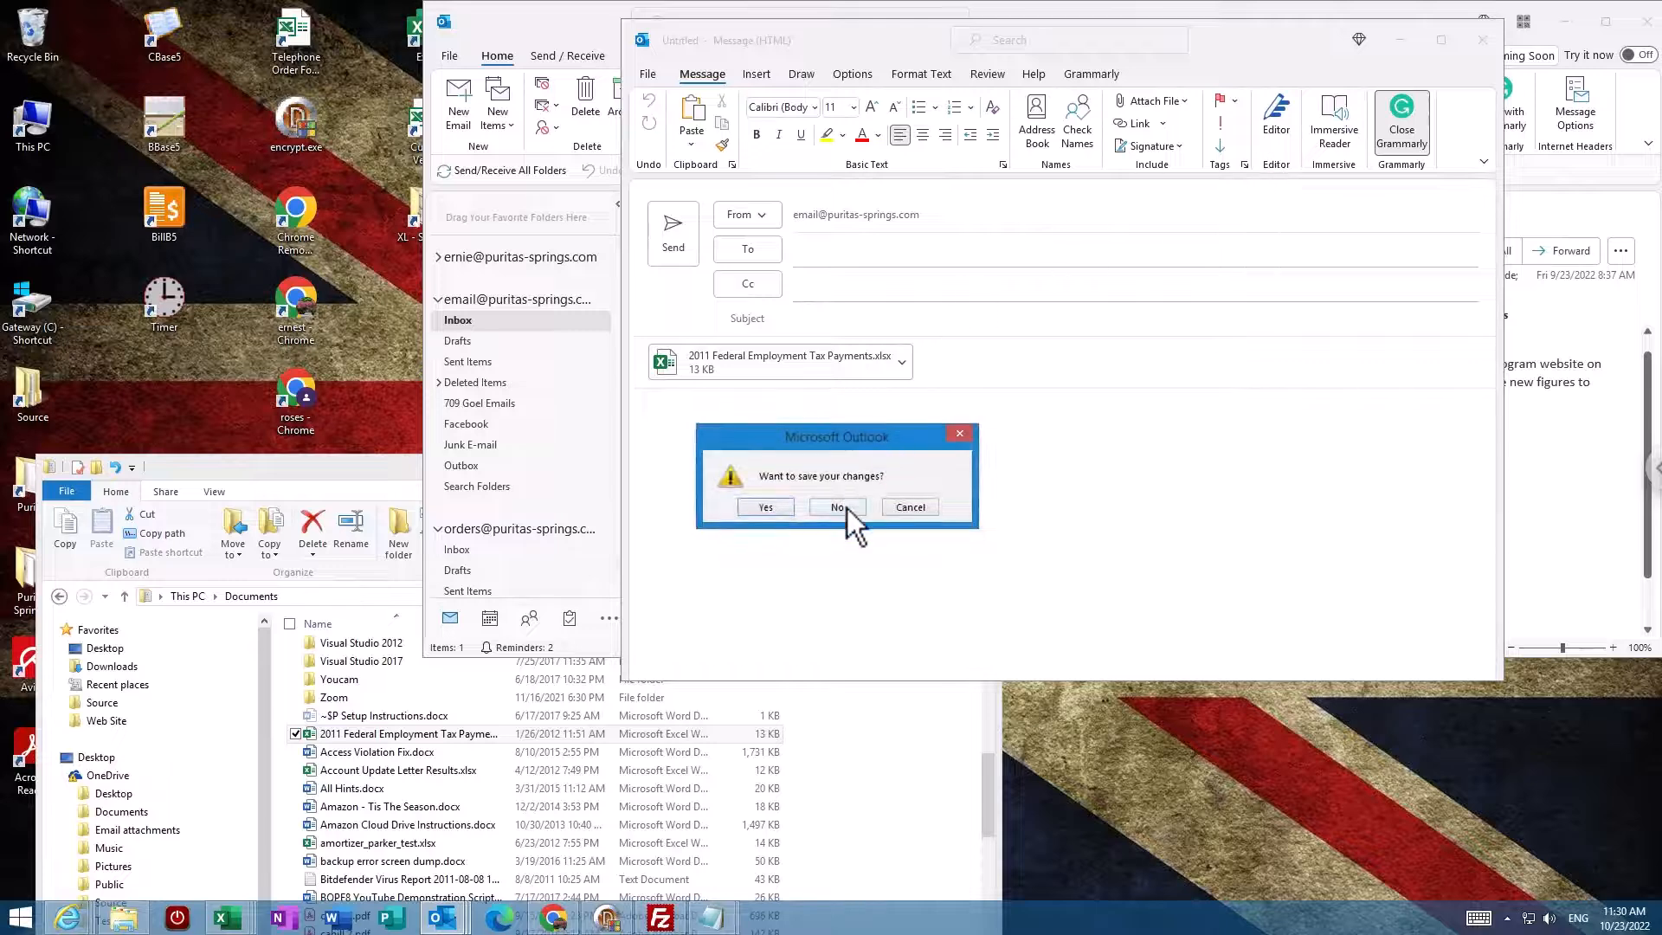
pyautogui.click(850, 507)
pyautogui.click(381, 472)
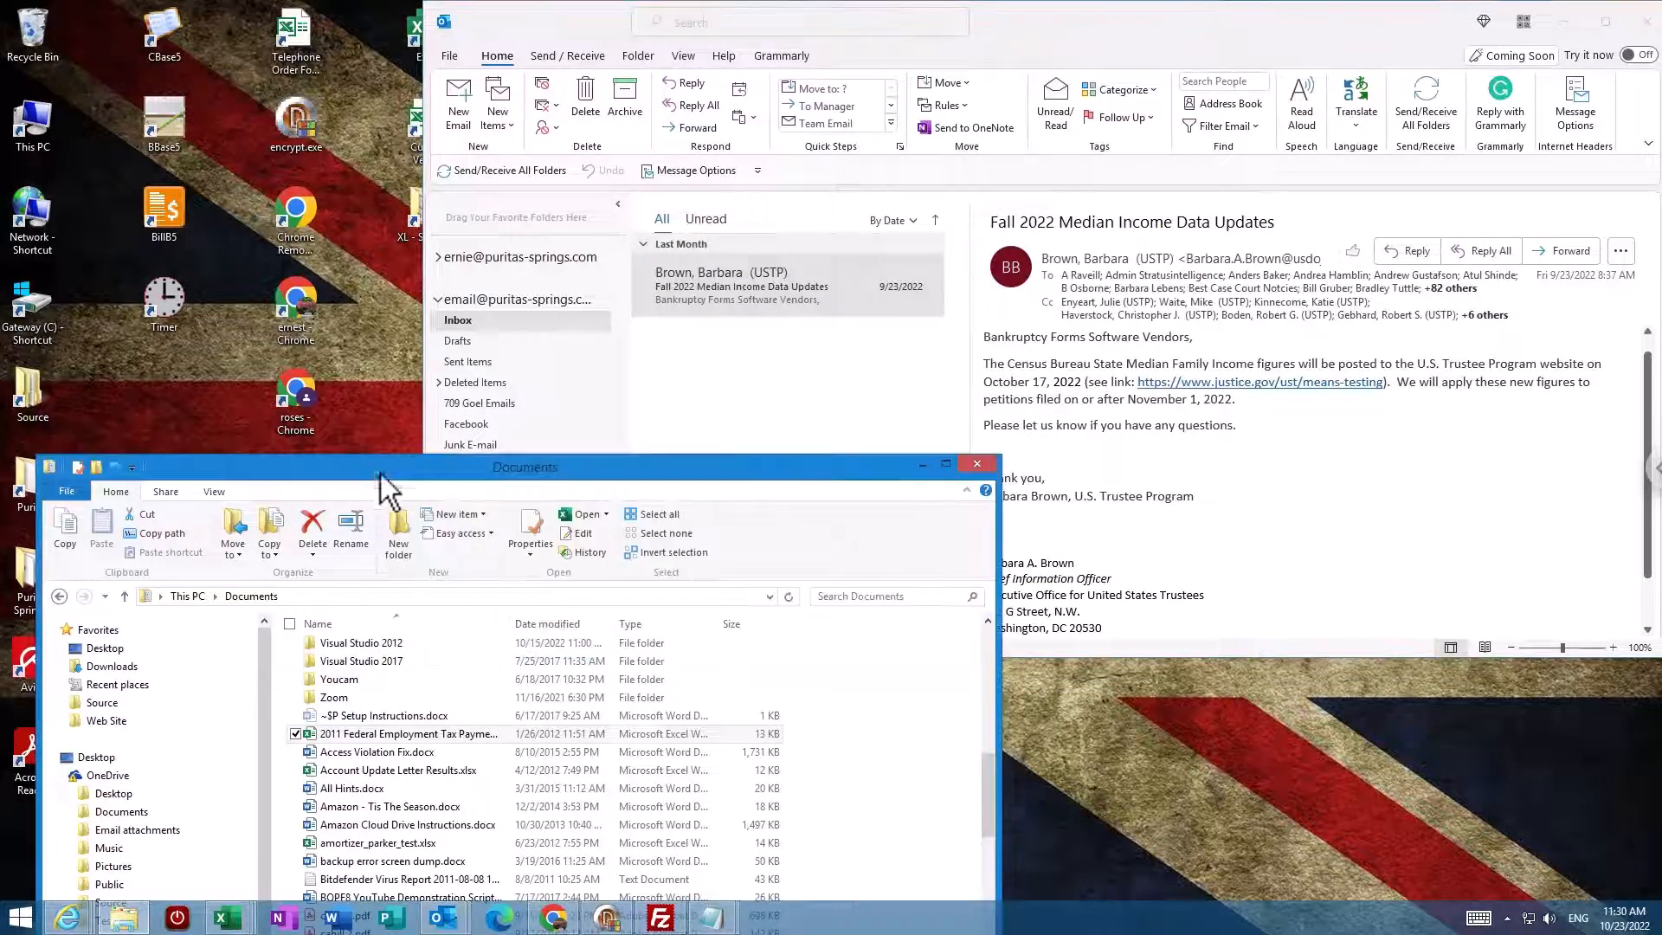
# Step: Close the File Explorer Documents window, leaving only Outlook over the desktop
pyautogui.click(978, 465)
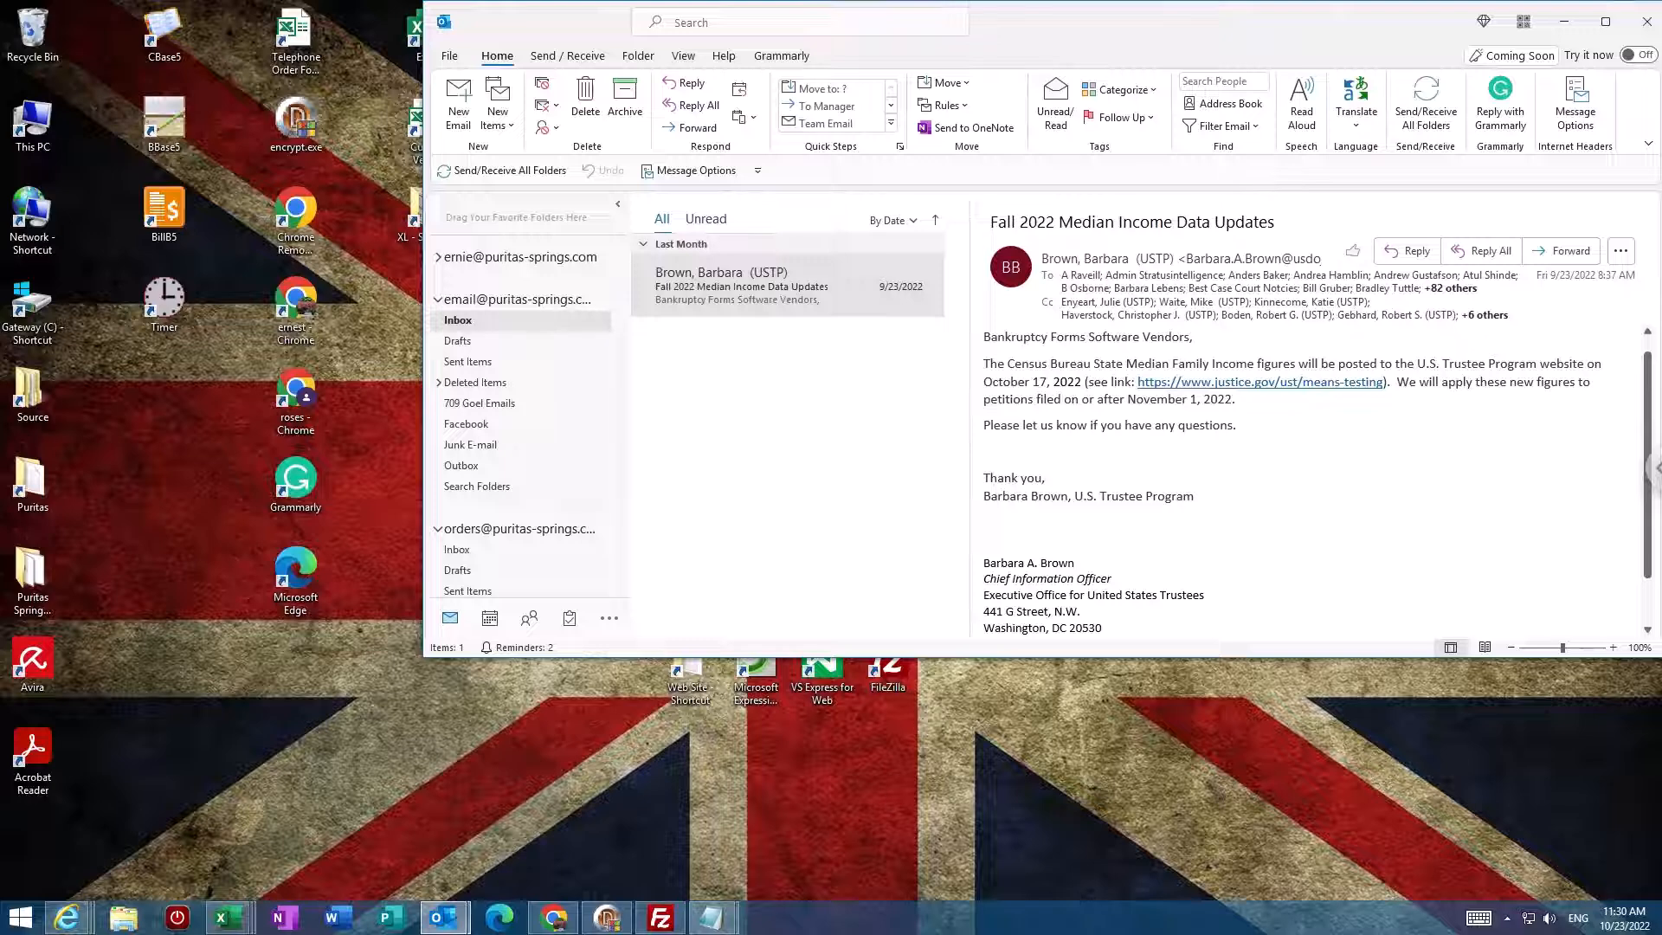
# Step: Bring Chrome forward, load the Google home page in the third tab, and shift the window left
pyautogui.click(554, 917)
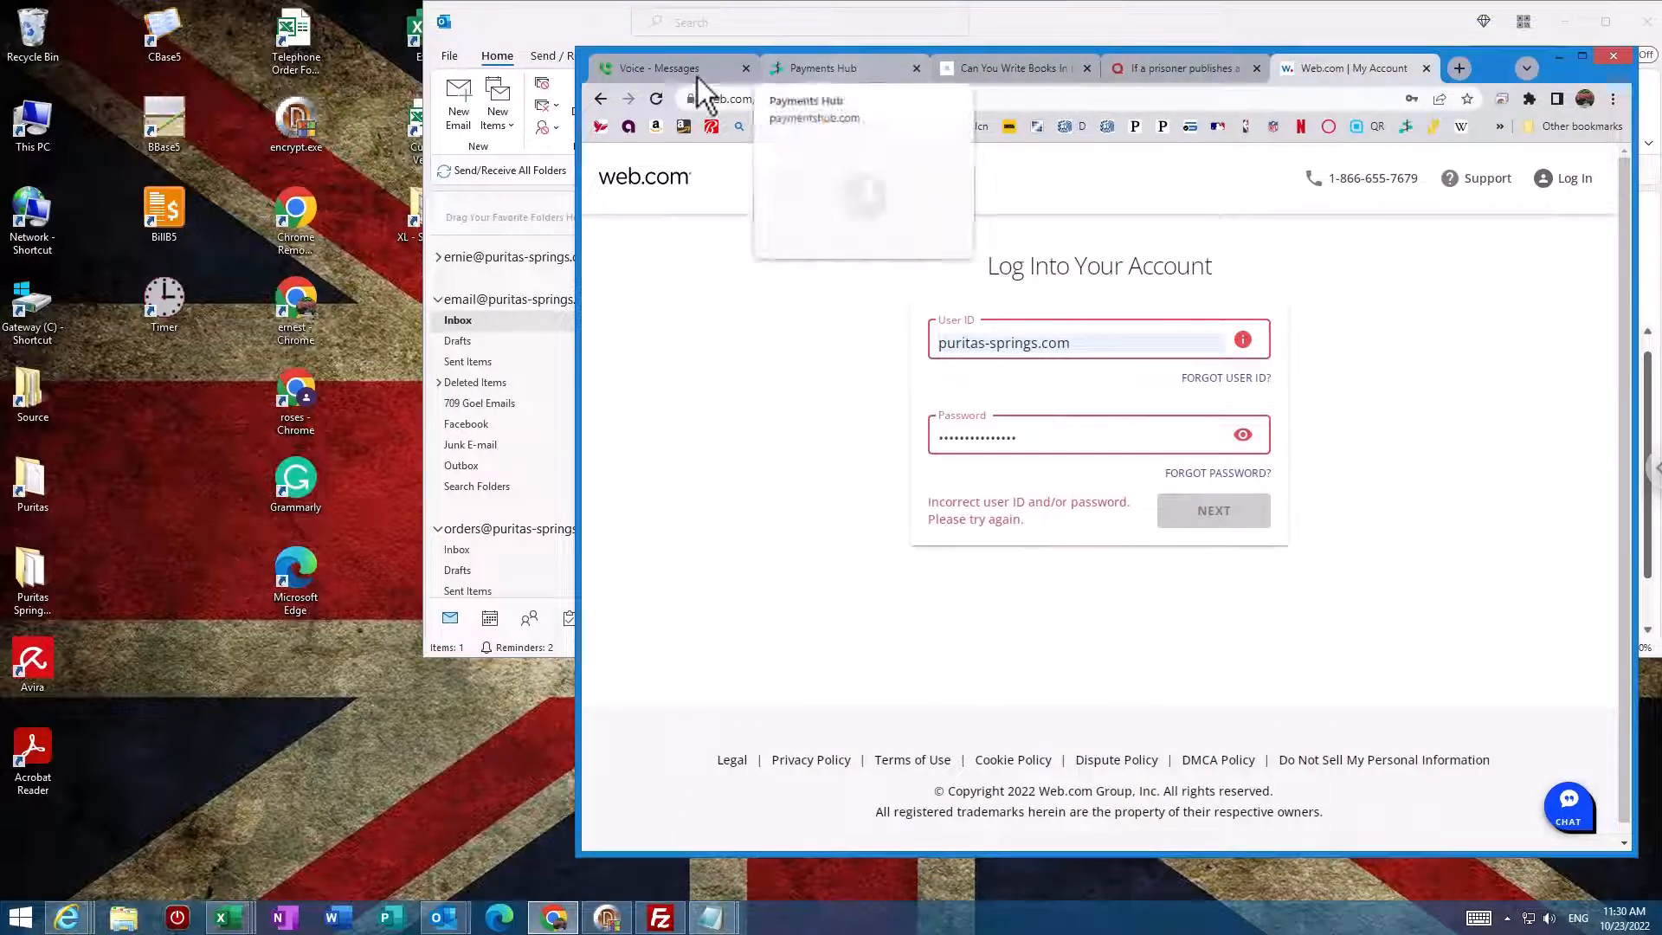
pyautogui.click(1015, 68)
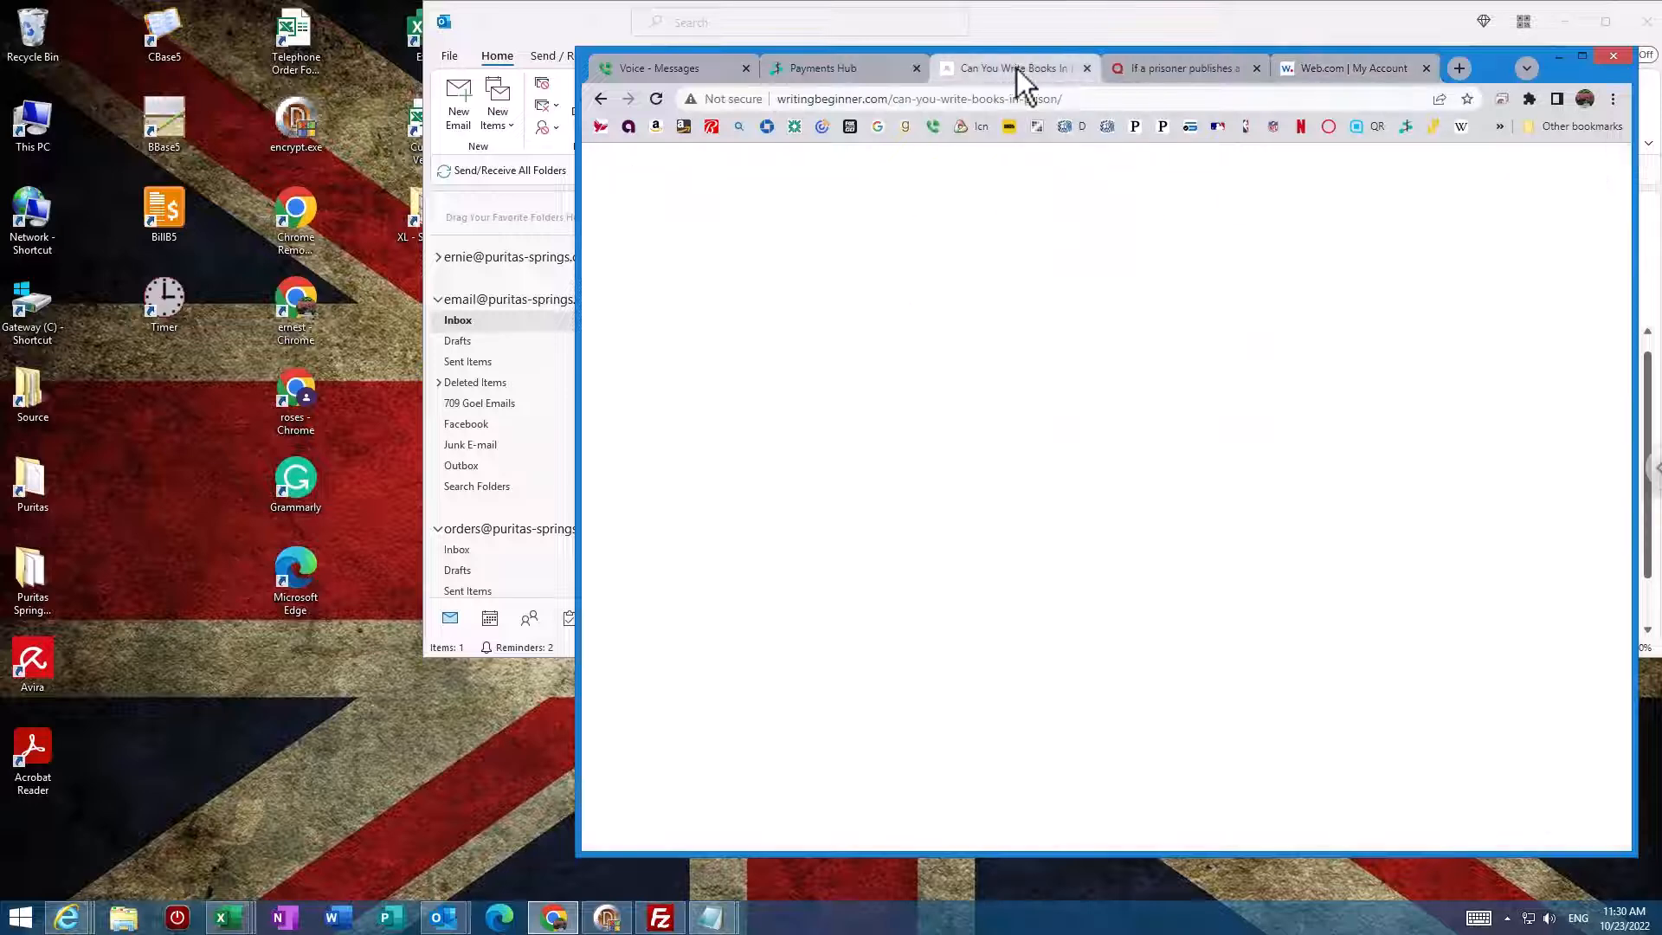
pyautogui.click(878, 127)
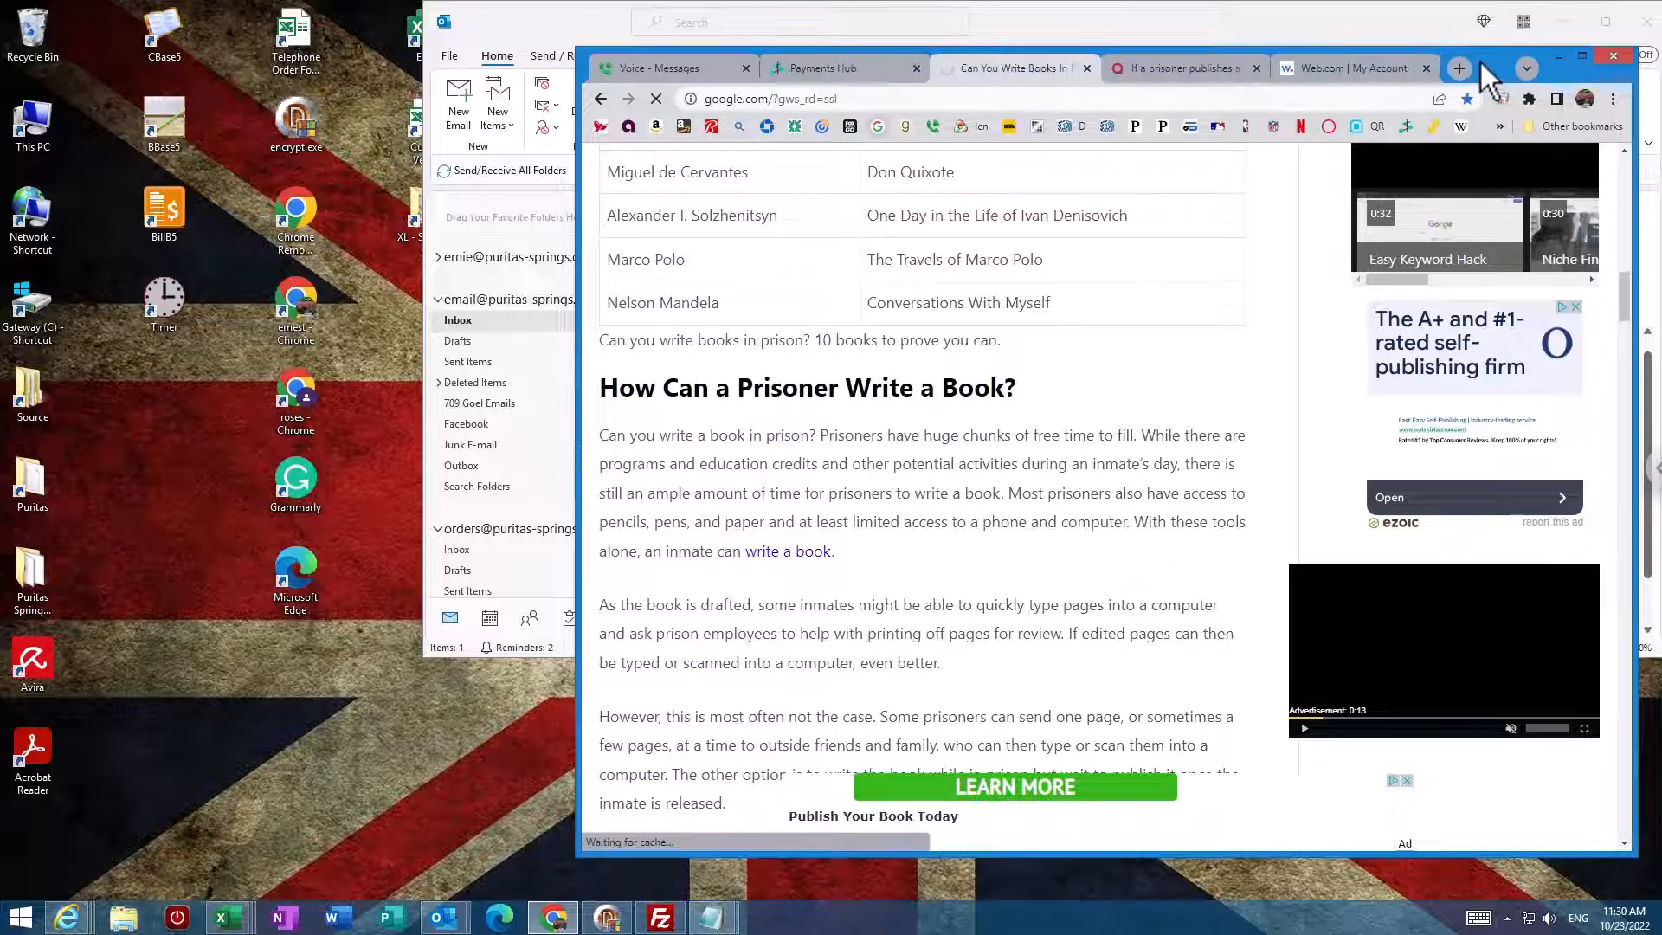
pyautogui.moveTo(1505, 78); pyautogui.dragTo(1247, 55)
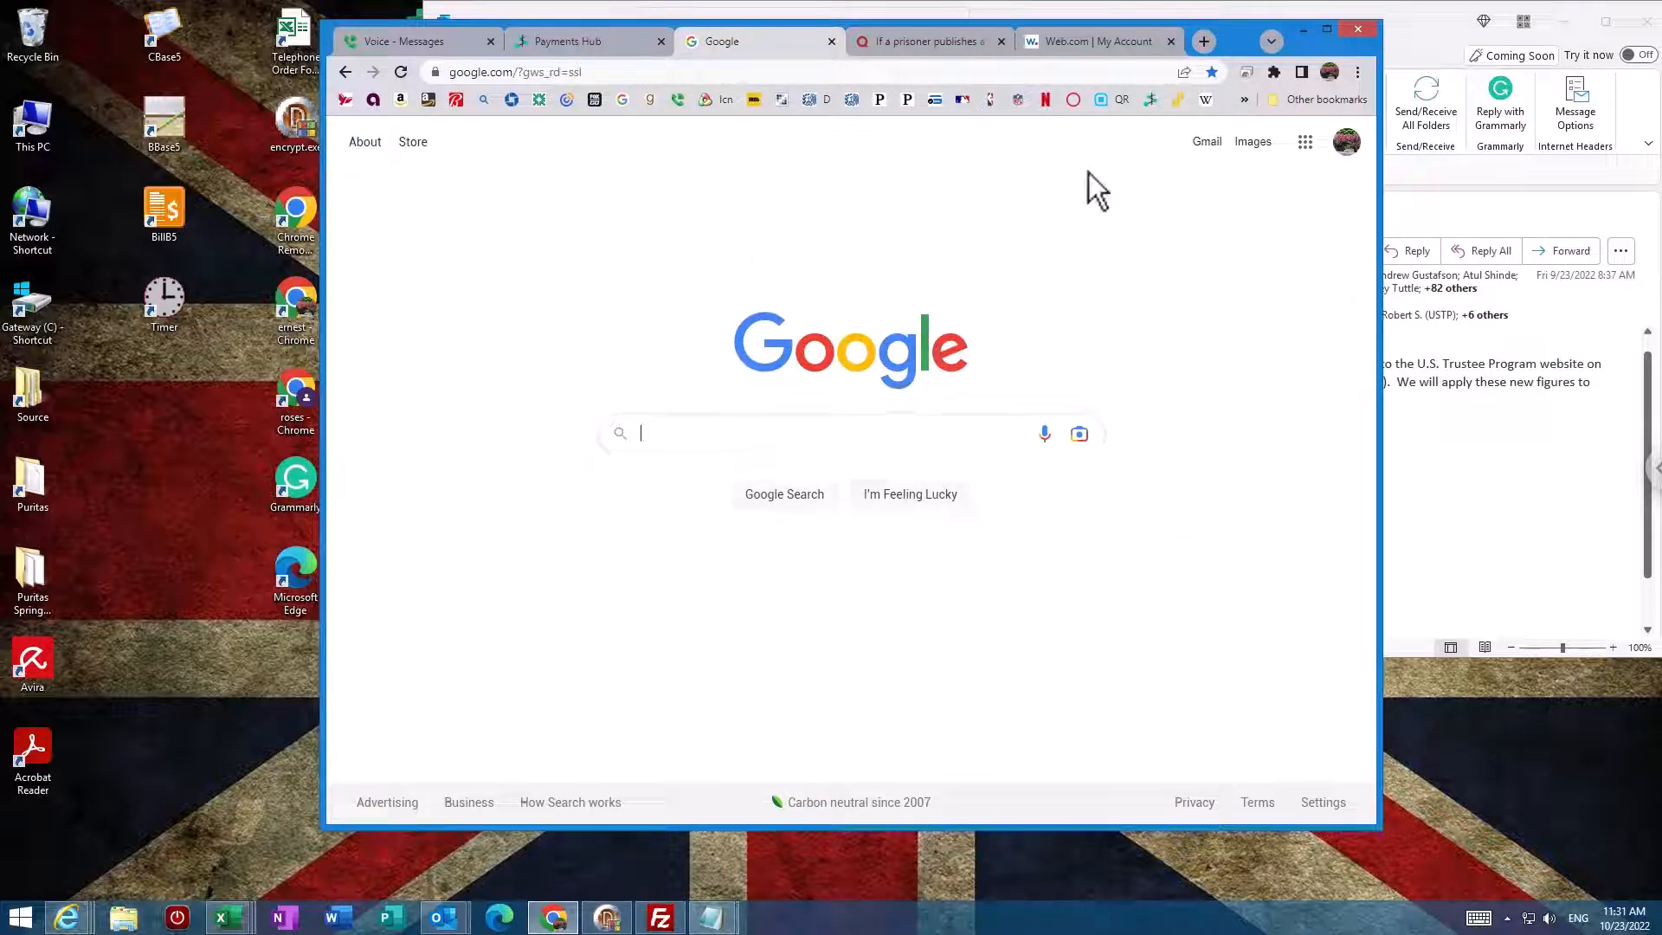
# Step: Go from the Google homepage to the Gmail inbox
pyautogui.click(1208, 144)
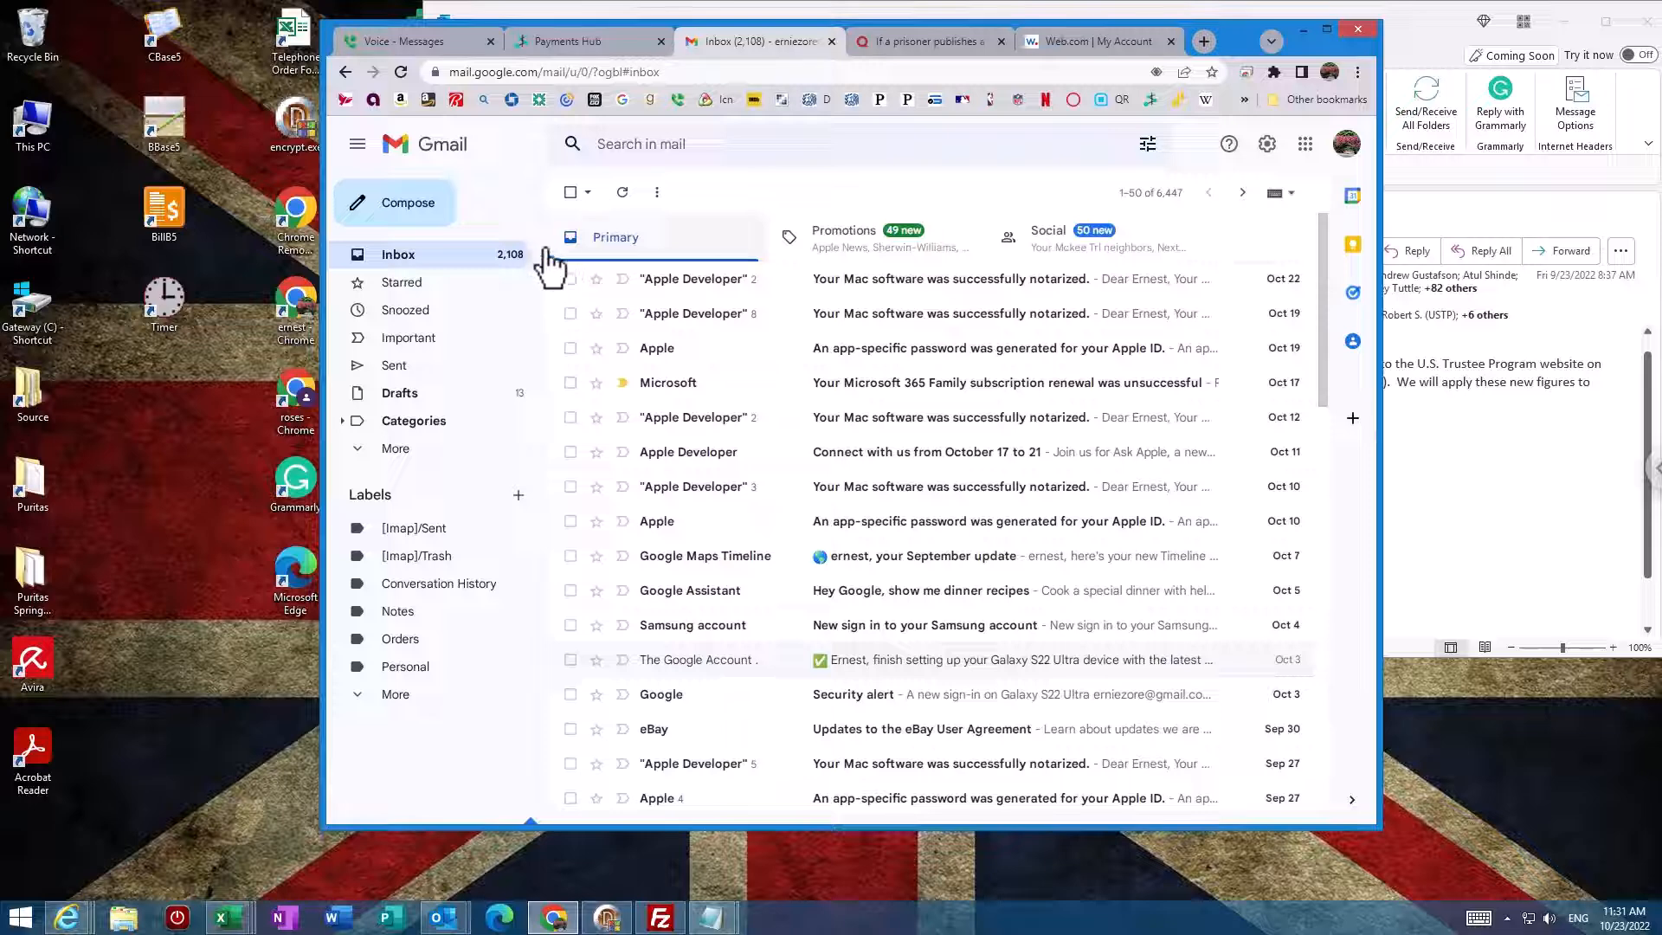
# Step: Start a new Gmail message to the suggested contact with subject 'test attachment'
pyautogui.click(422, 207)
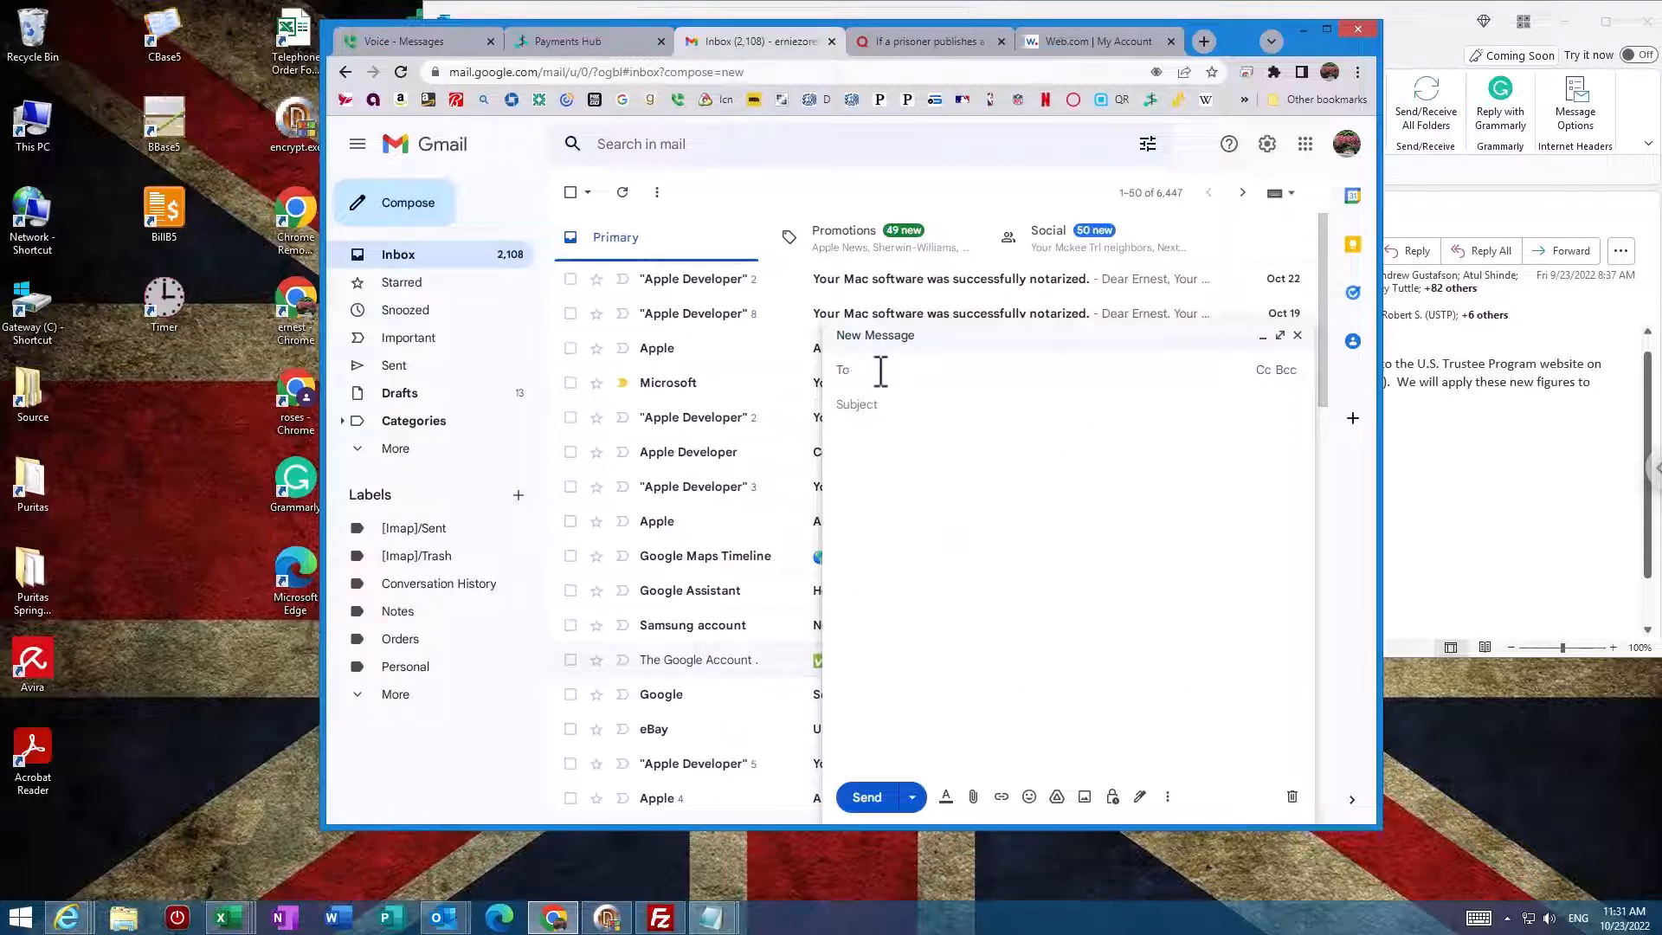
pyautogui.write('pat')
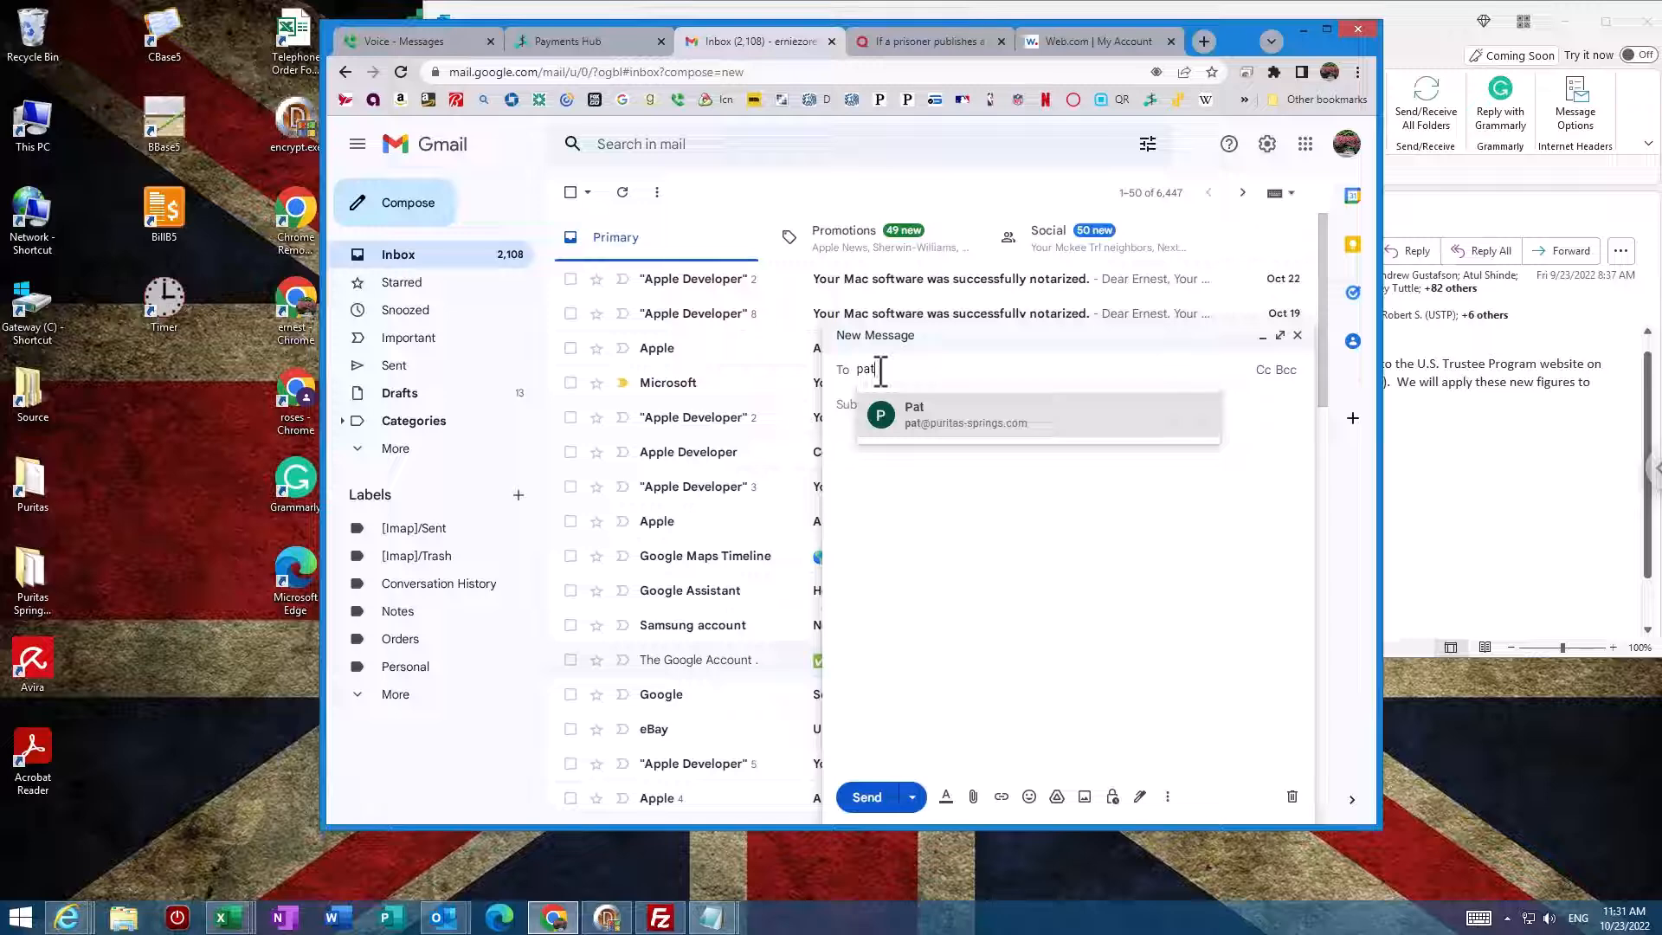
pyautogui.click(921, 426)
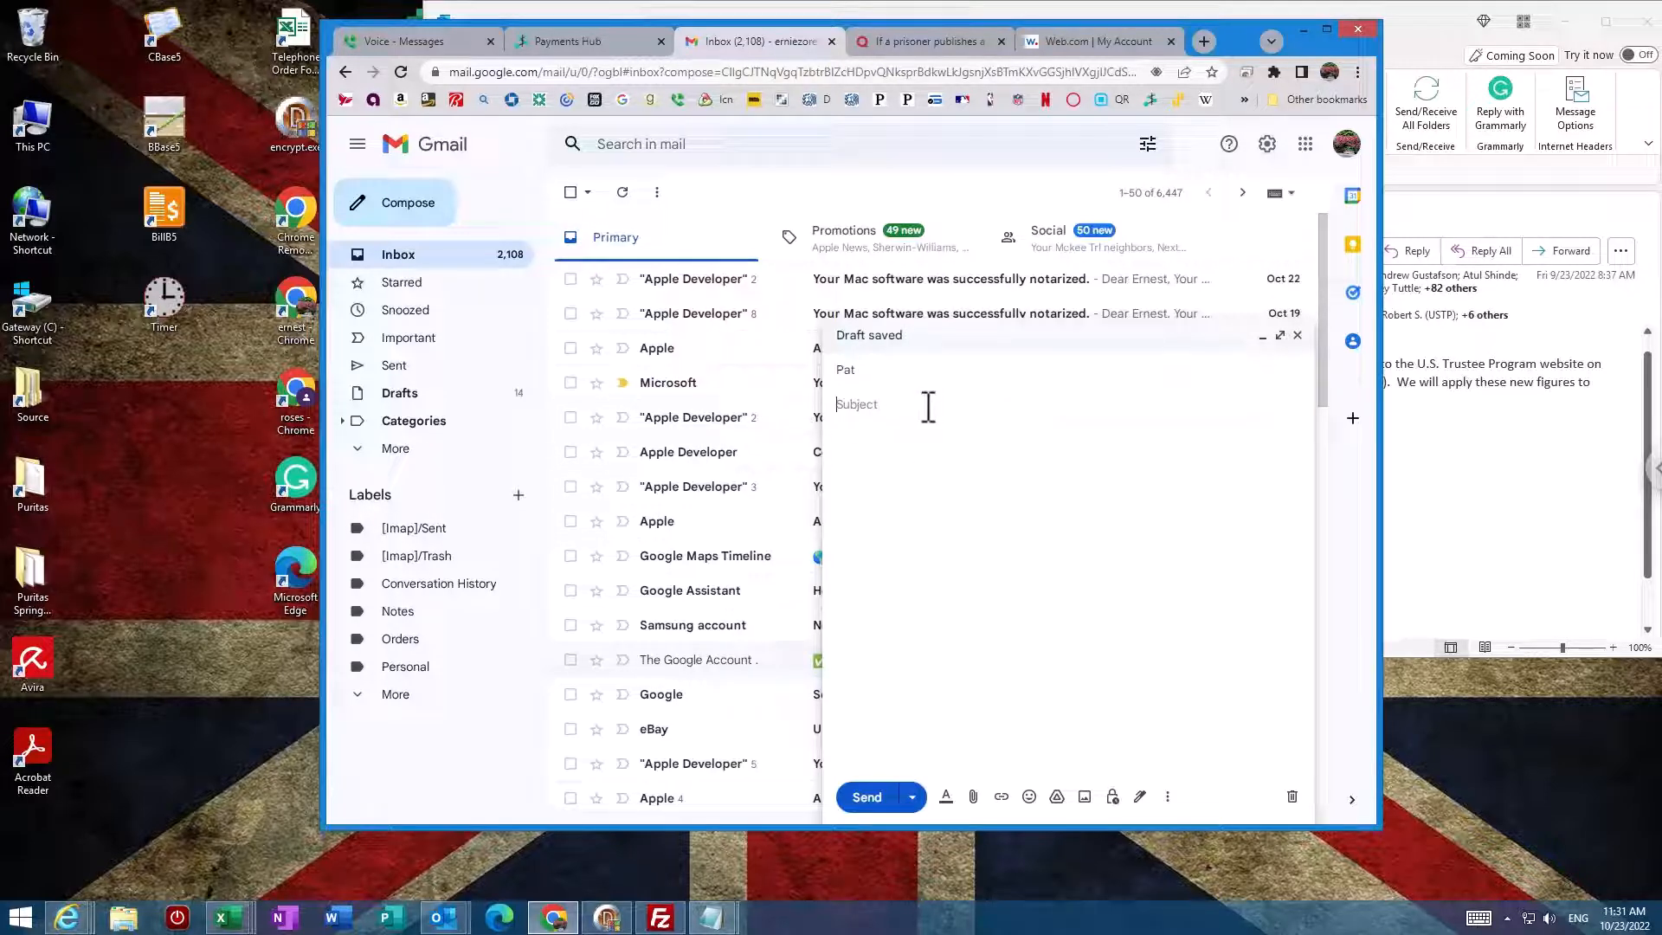
pyautogui.write('test attachment')
# Step: Write the body 'this is a test', correcting the typos, and bring up the file picker
pyautogui.click(979, 467)
pyautogui.write('this isw a te4st')
pyautogui.click(863, 439)
pyautogui.press('Delete')
pyautogui.click(893, 438)
pyautogui.press('BackSpace')
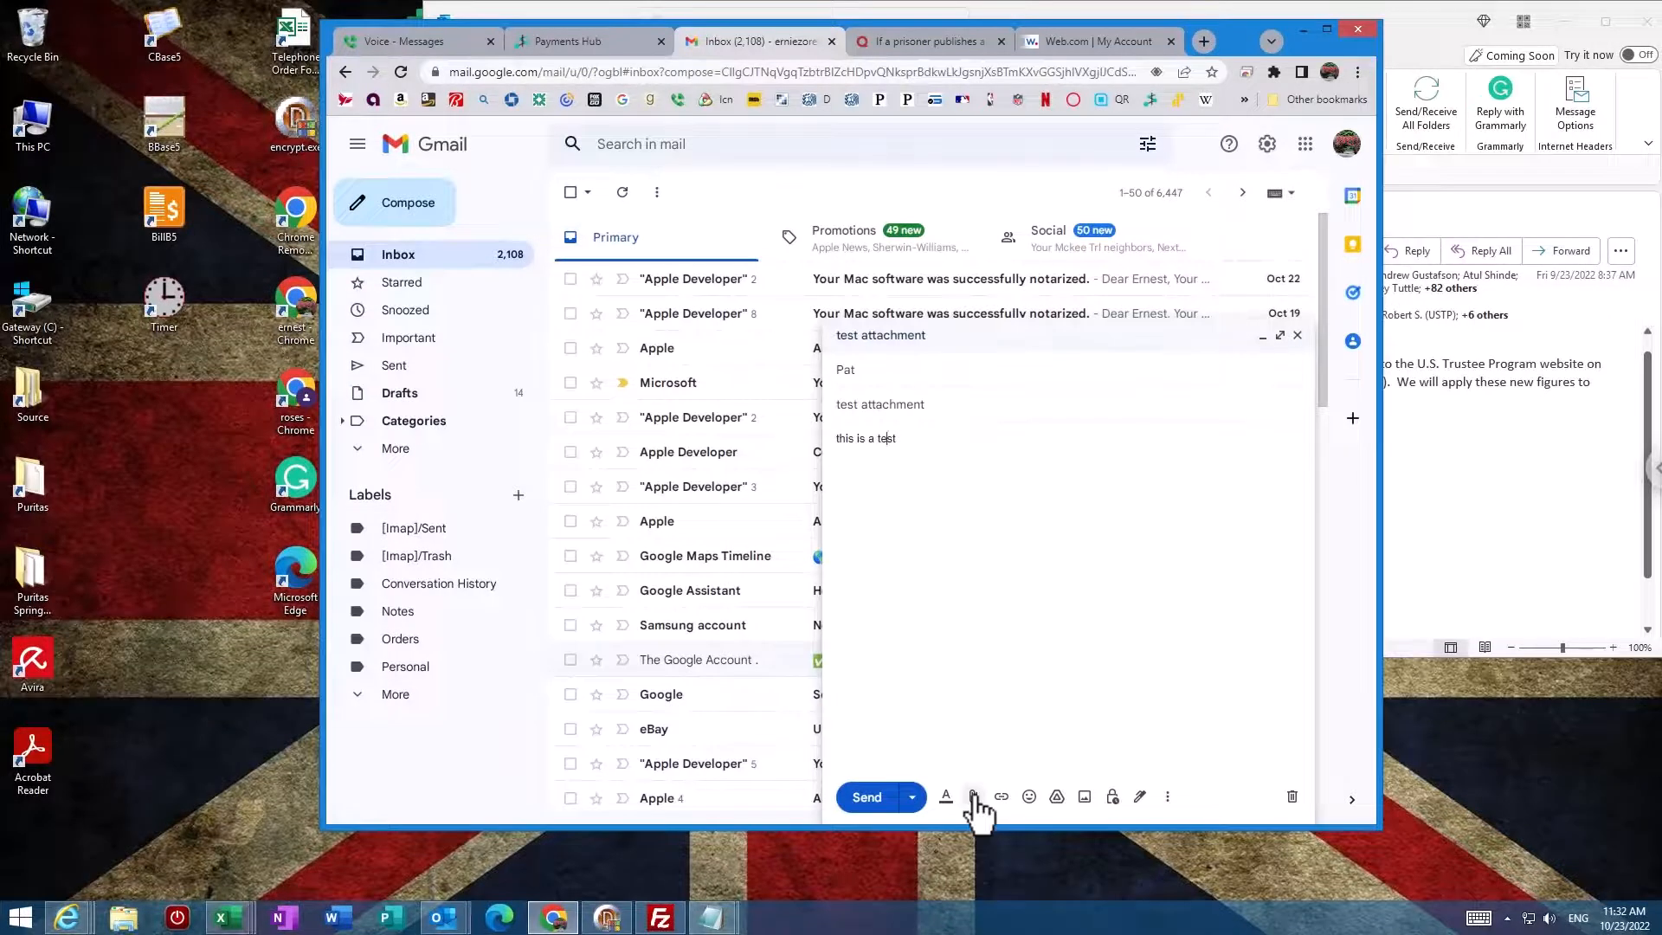
pyautogui.click(974, 797)
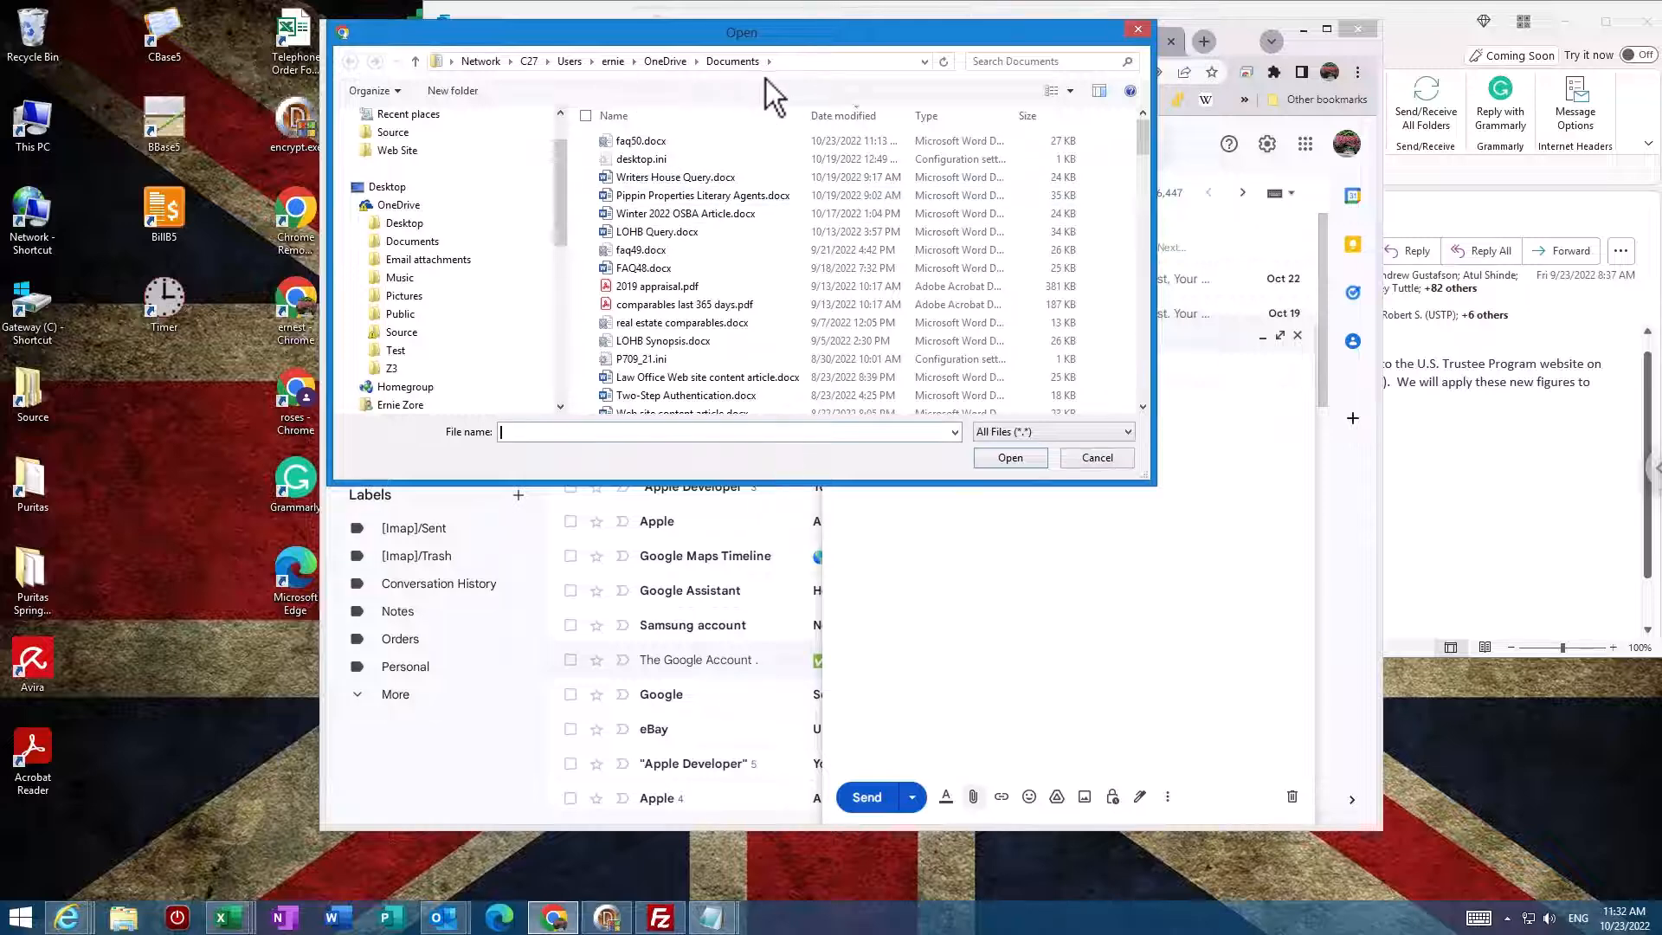
# Step: Attach faq50.docx to the message and send it
pyautogui.click(649, 143)
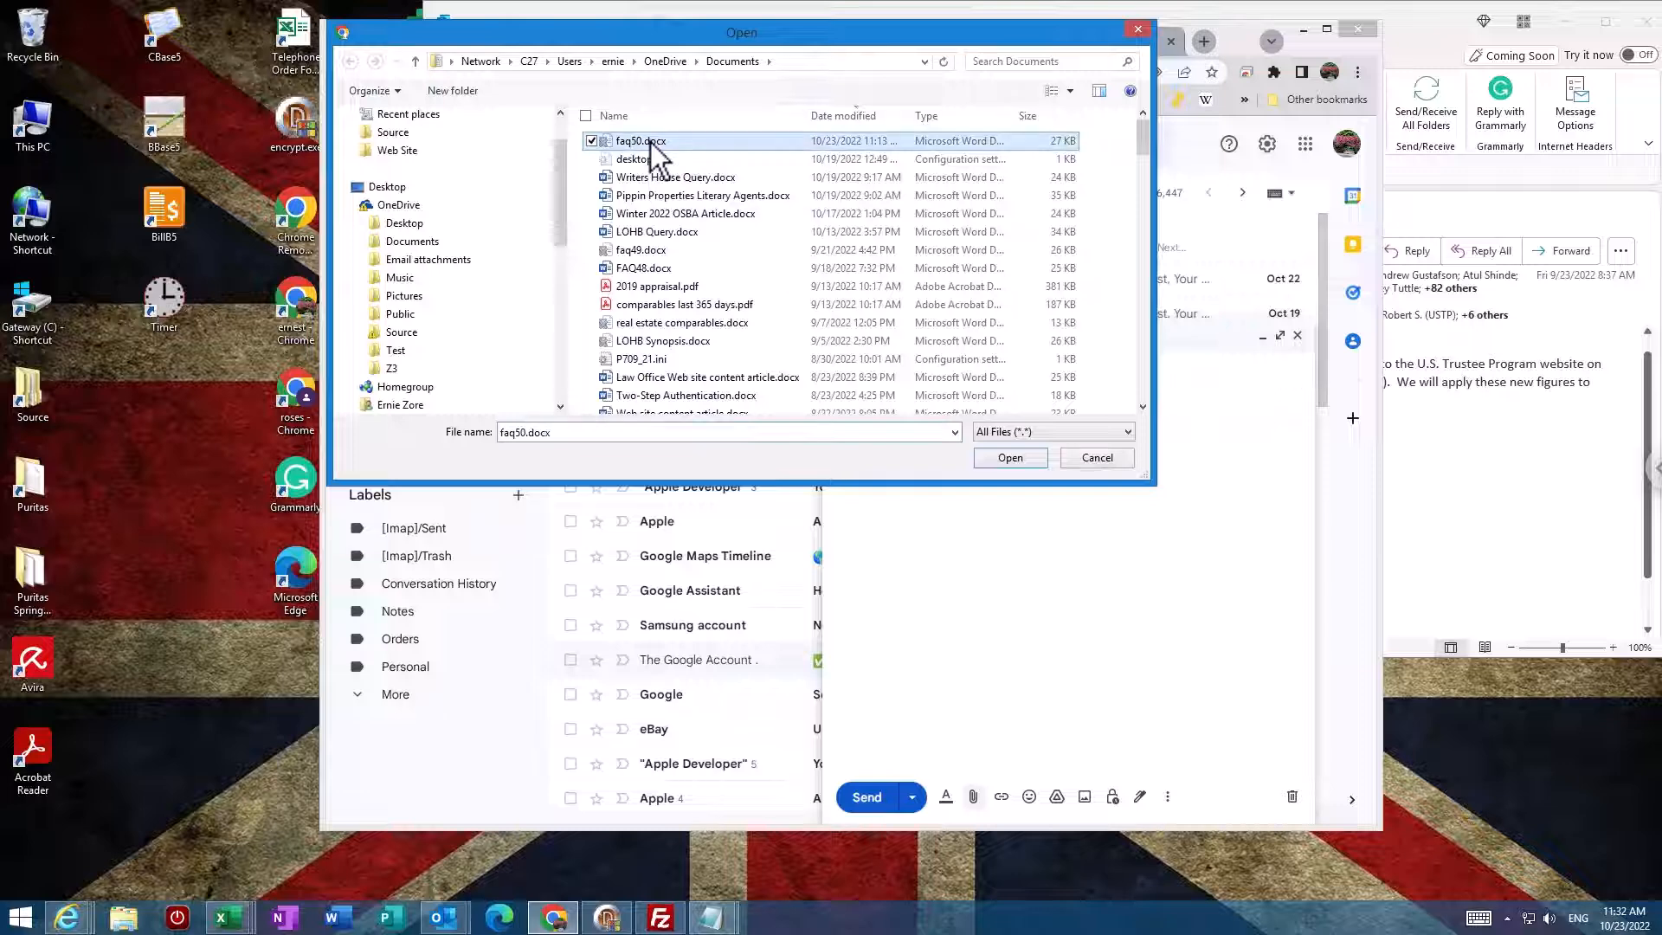
pyautogui.click(1004, 460)
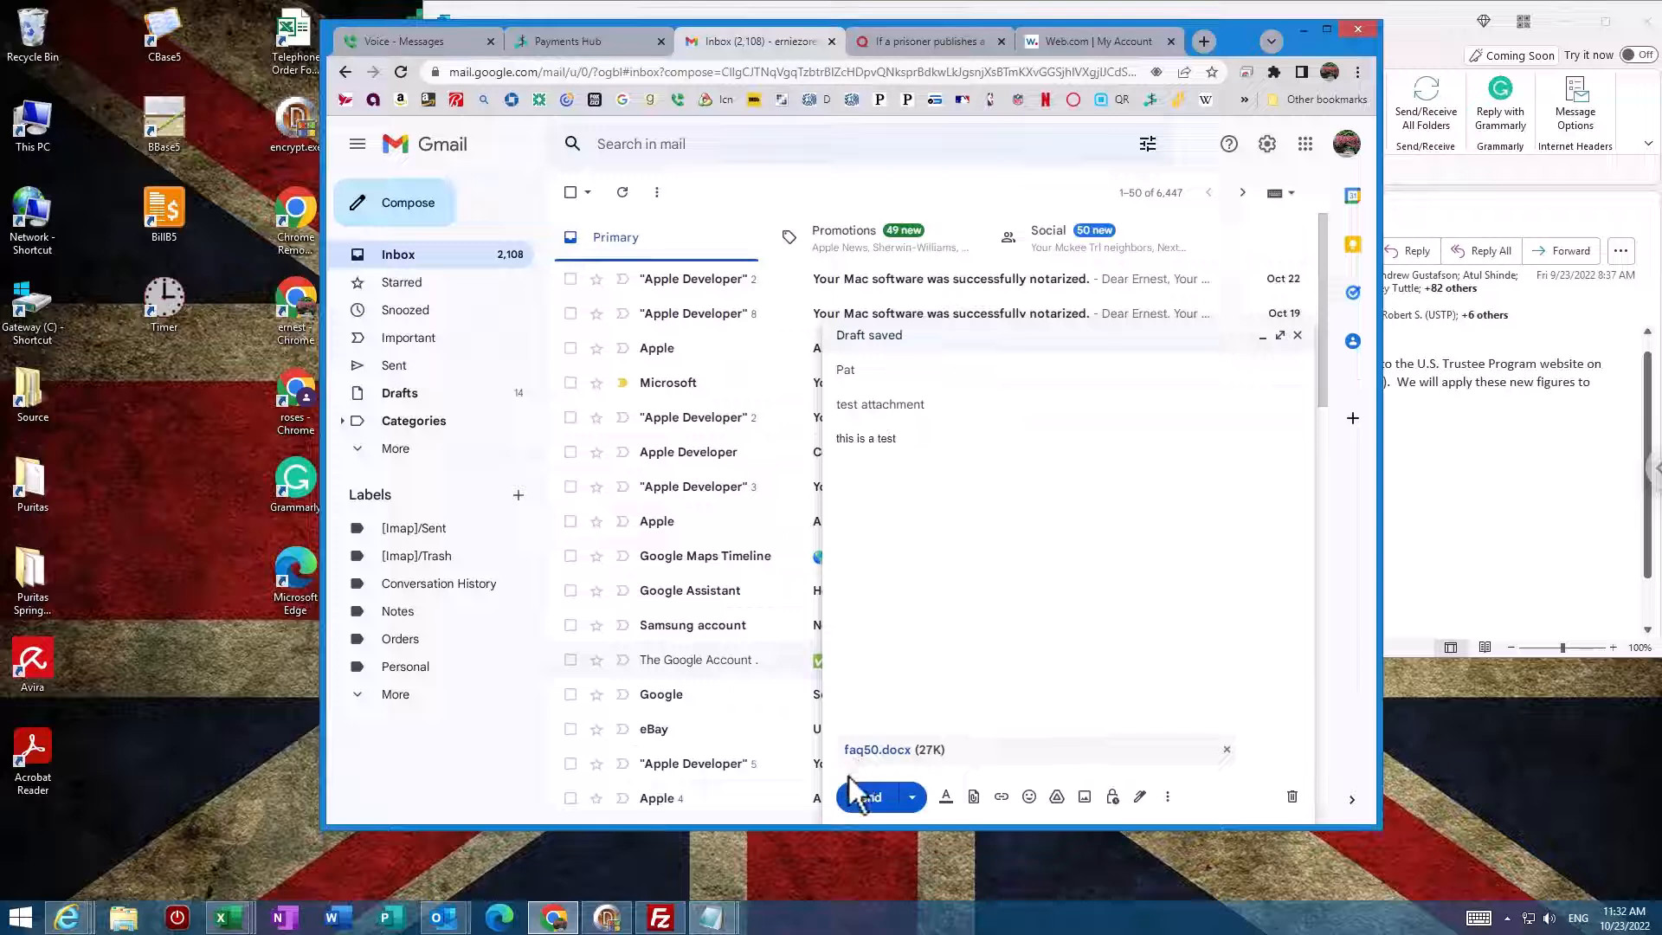
pyautogui.click(862, 798)
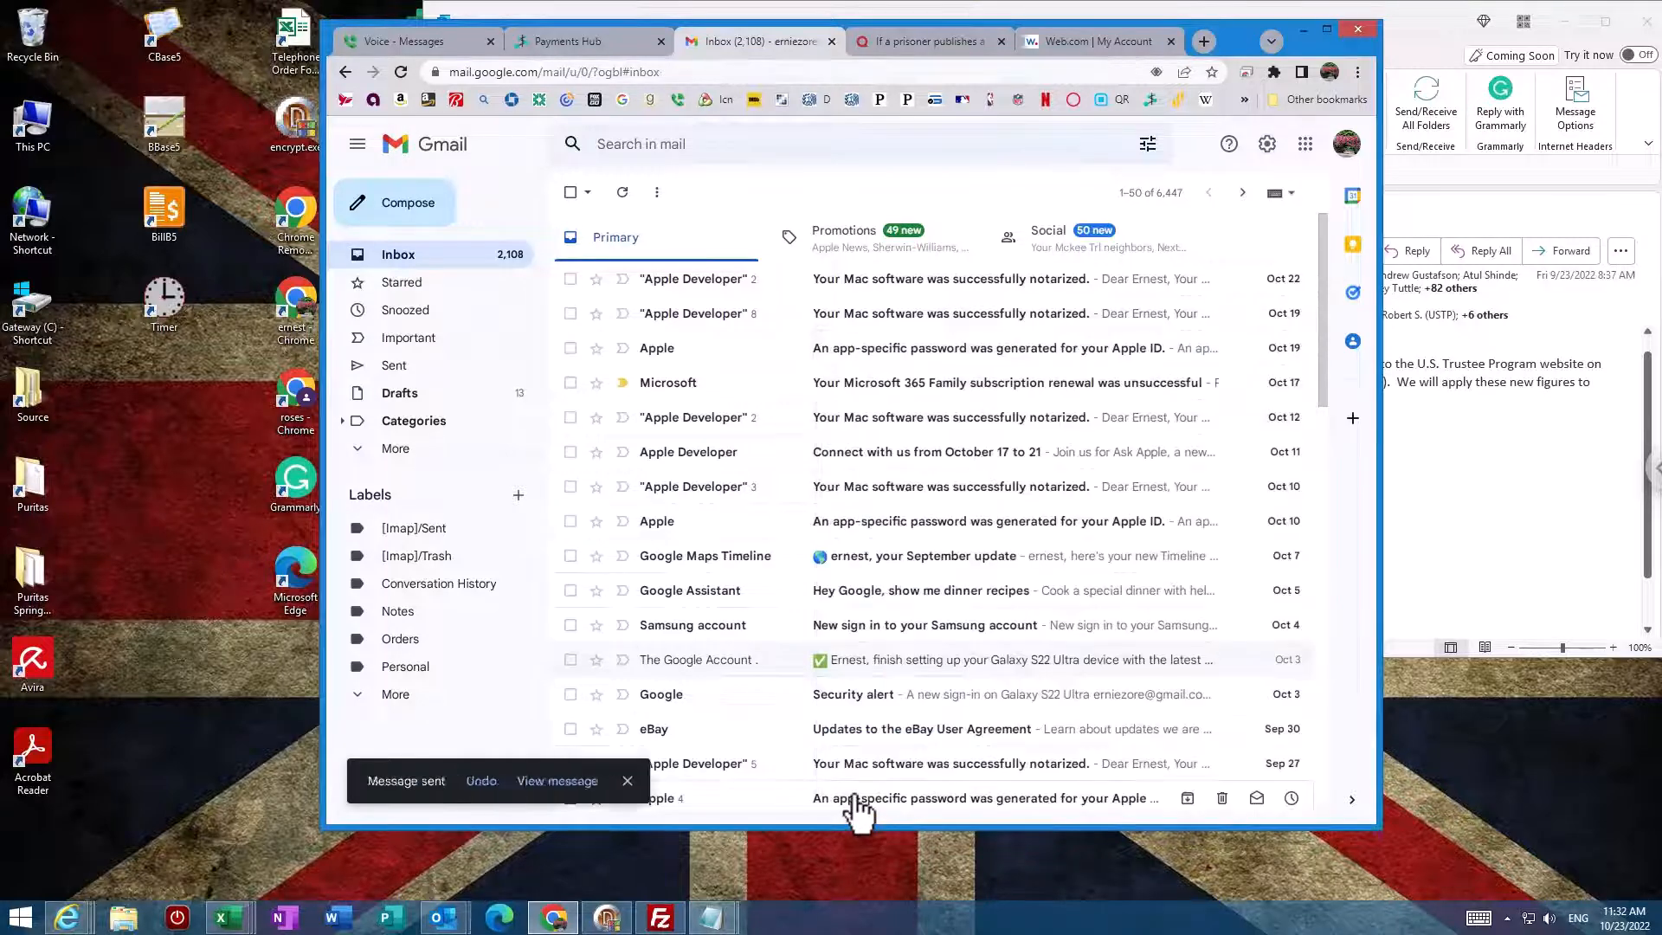